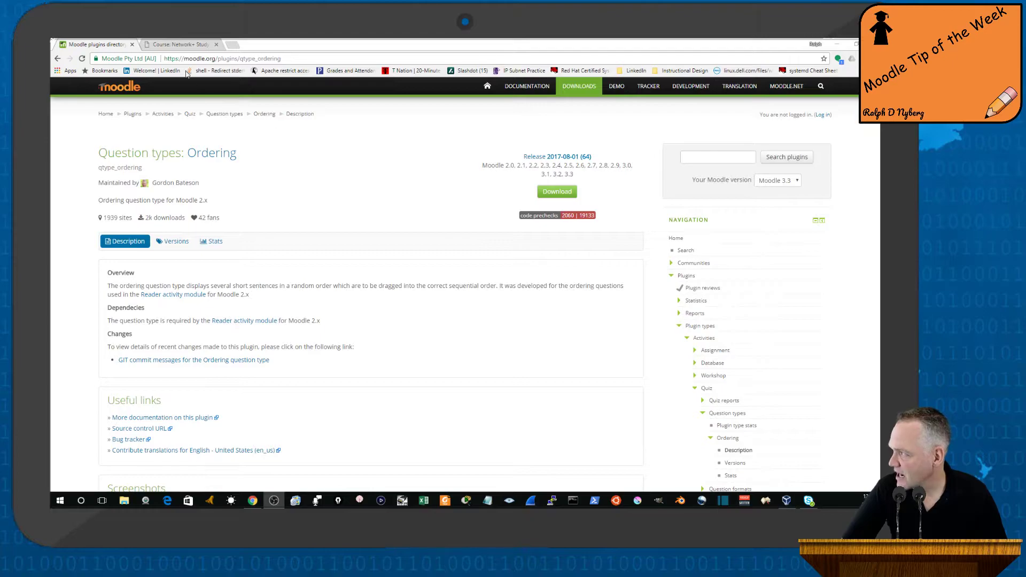
Step: Switch to the 'Course: Network+ Study' browser tab to reach the course page
{"action": "left_click", "coordinate": [180, 46]}
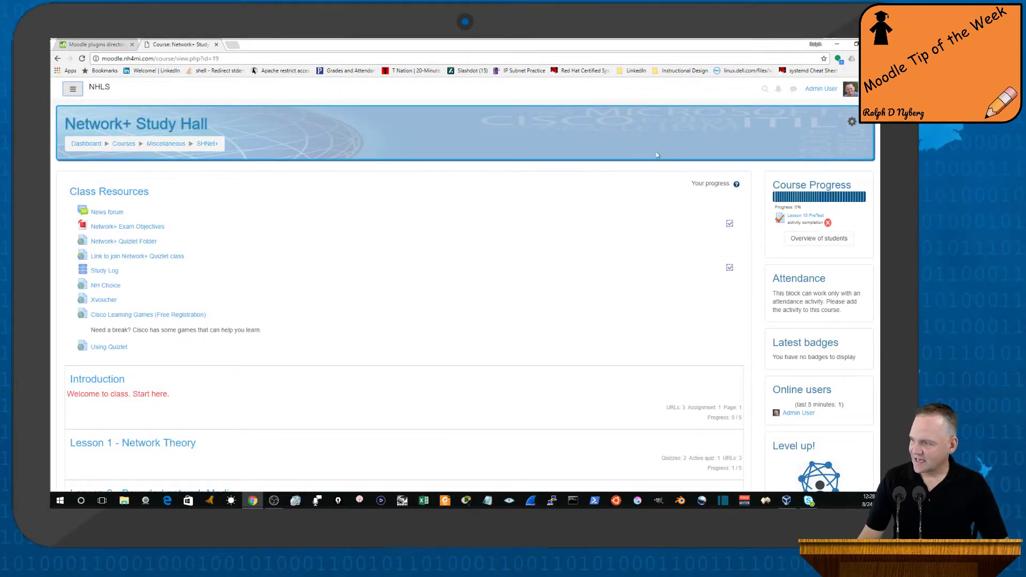
Step: Open the course question bank and select the Ports (35) category
{"action": "left_click", "coordinate": [851, 122]}
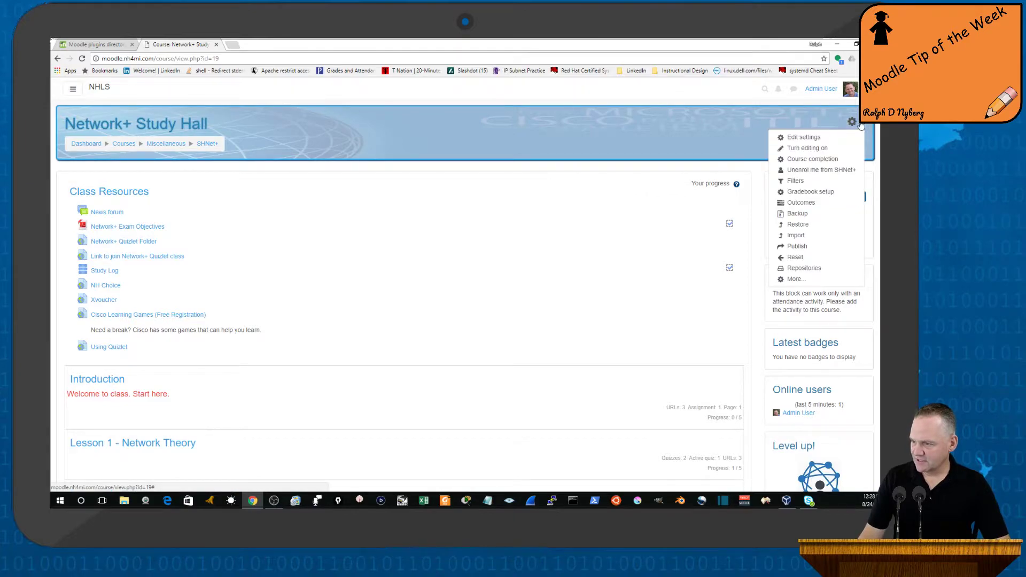
{"action": "left_click", "coordinate": [792, 279]}
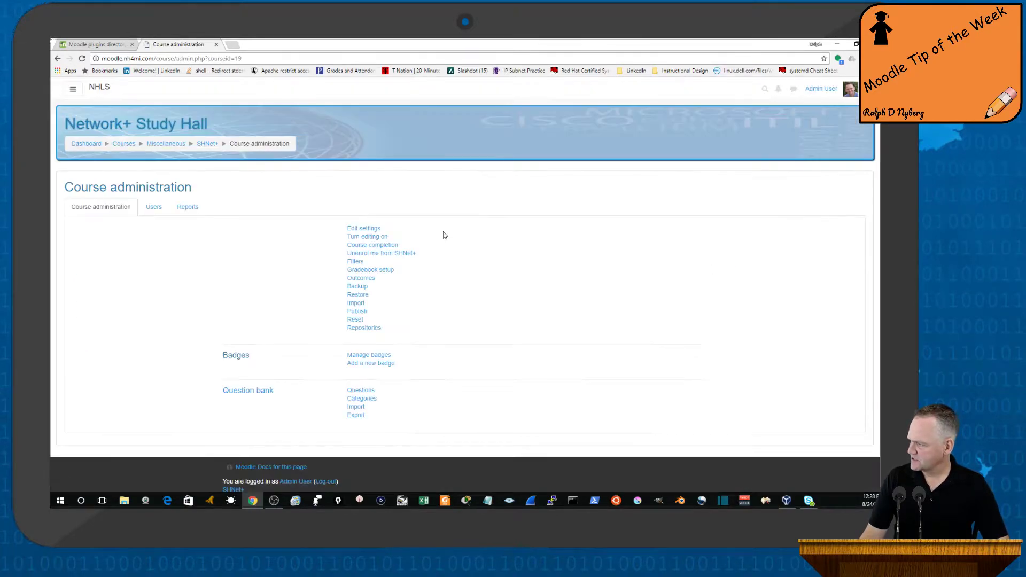
{"action": "left_click", "coordinate": [359, 390]}
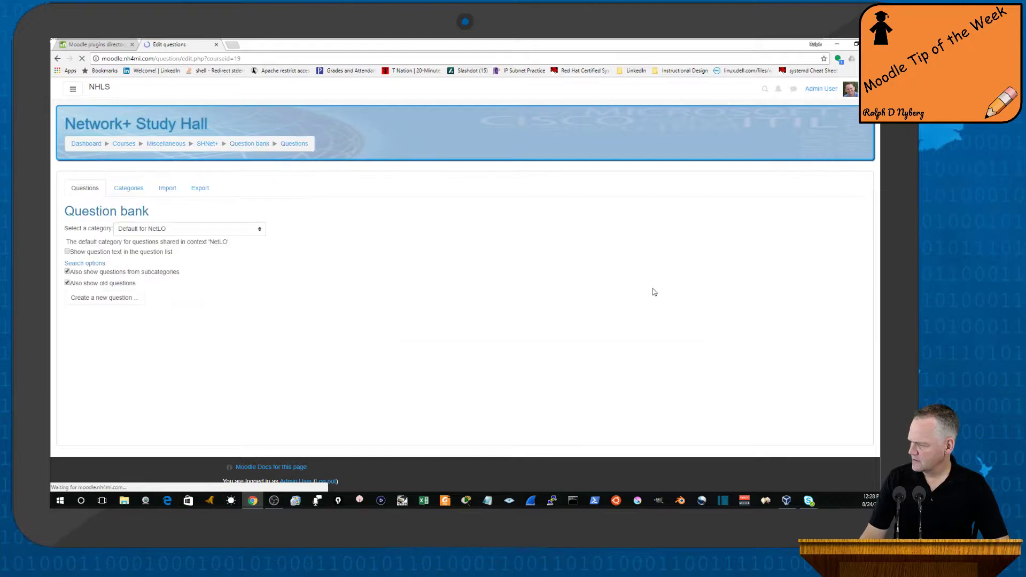
{"action": "left_click", "coordinate": [259, 232]}
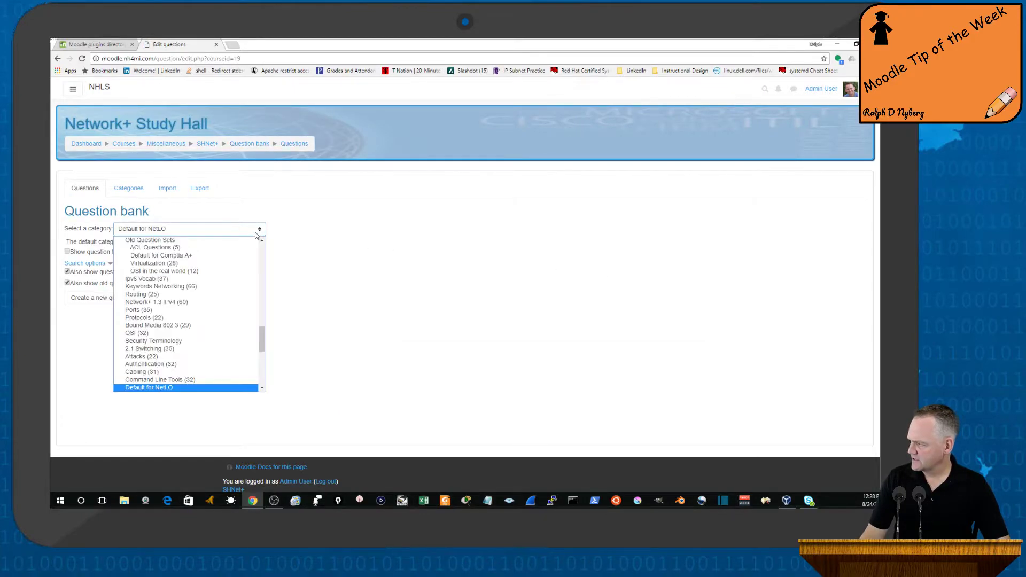
{"action": "left_click", "coordinate": [143, 311]}
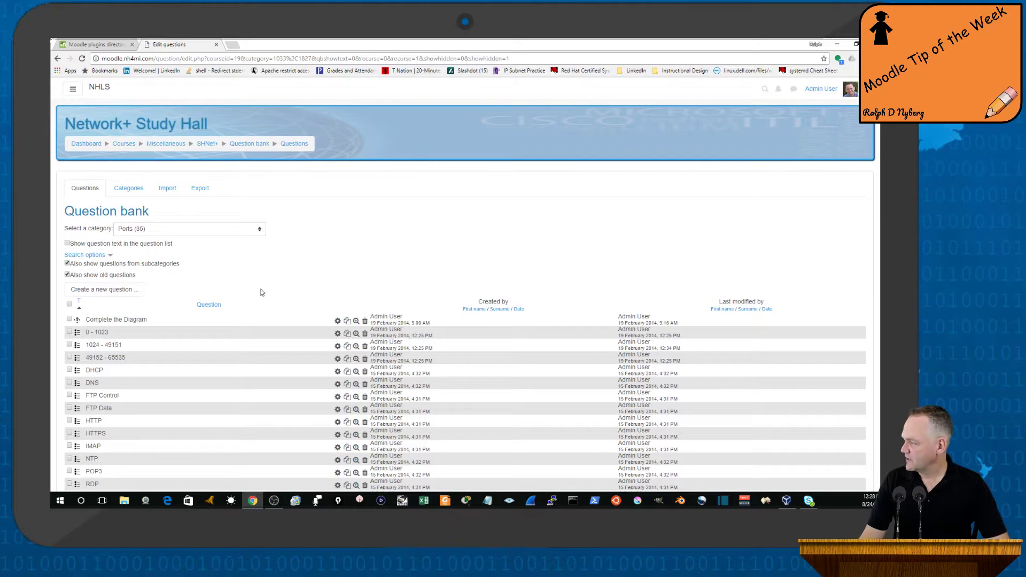
Step: Create a new question of type Ordering
{"action": "left_click", "coordinate": [102, 289]}
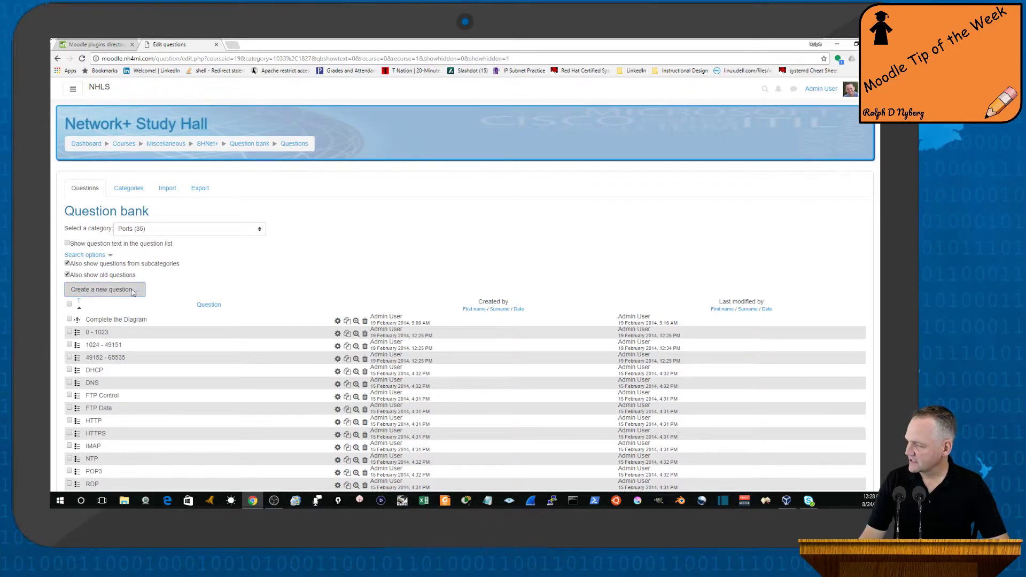
{"action": "scroll", "coordinate": [451, 294], "scroll_direction": "down", "scroll_amount": 1}
{"action": "scroll", "coordinate": [451, 293], "scroll_direction": "down", "scroll_amount": 3}
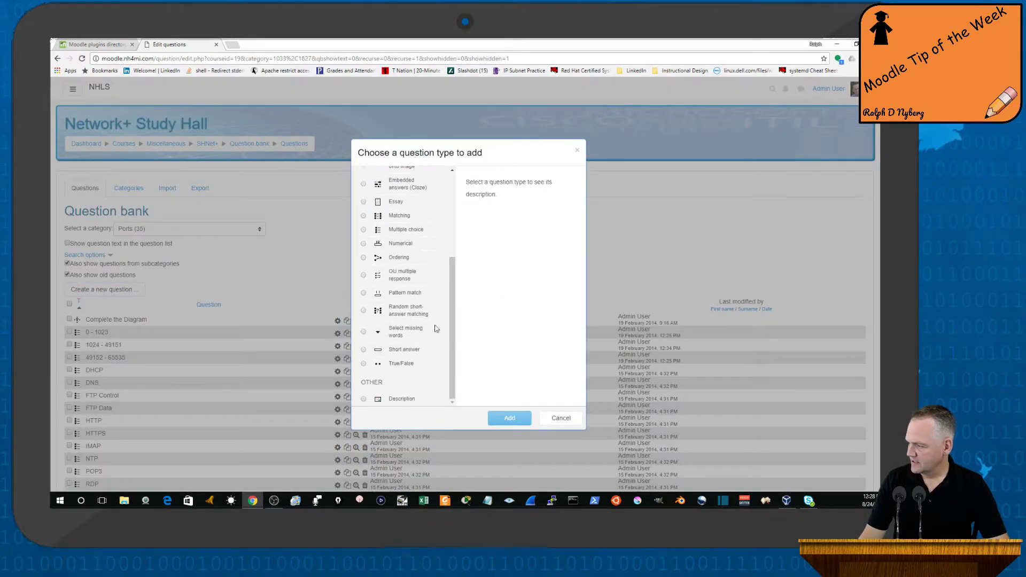
{"action": "left_click", "coordinate": [363, 259]}
{"action": "left_click", "coordinate": [510, 418]}
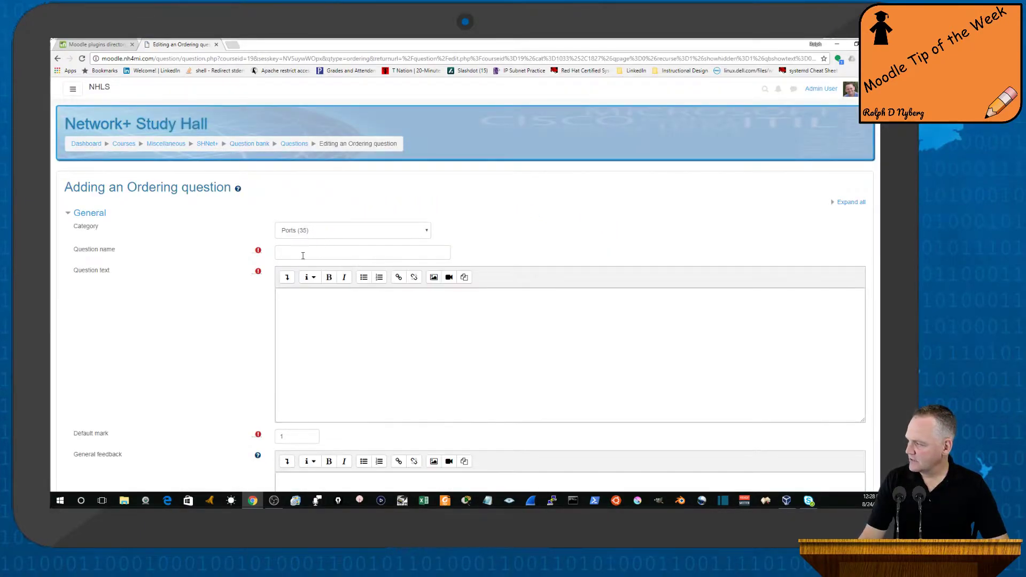
Step: Name the question 'OSI' and enter the text 'Drag the OSI Layers to the correct order.'
{"action": "left_click", "coordinate": [287, 252]}
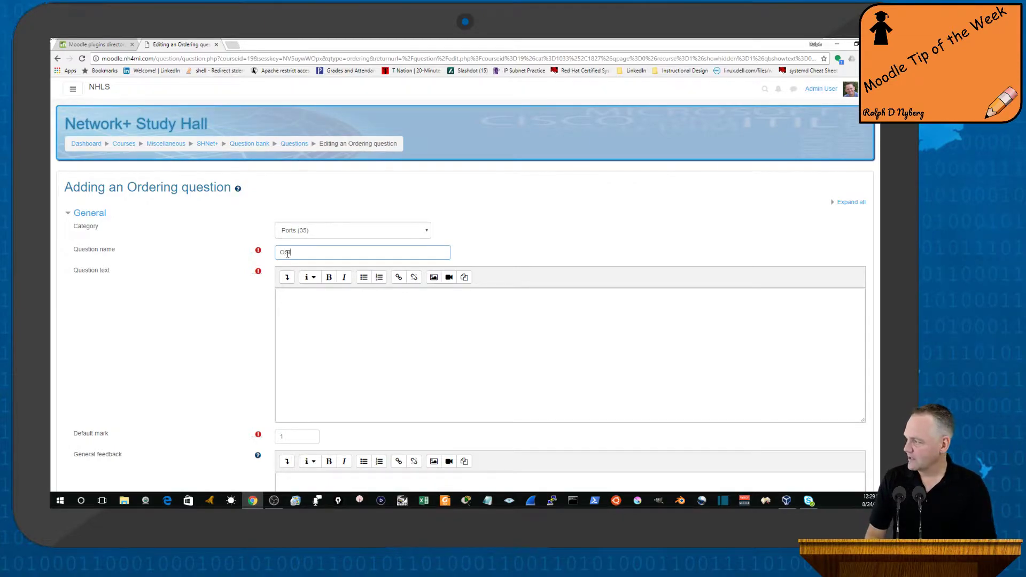
{"action": "left_click", "coordinate": [309, 302]}
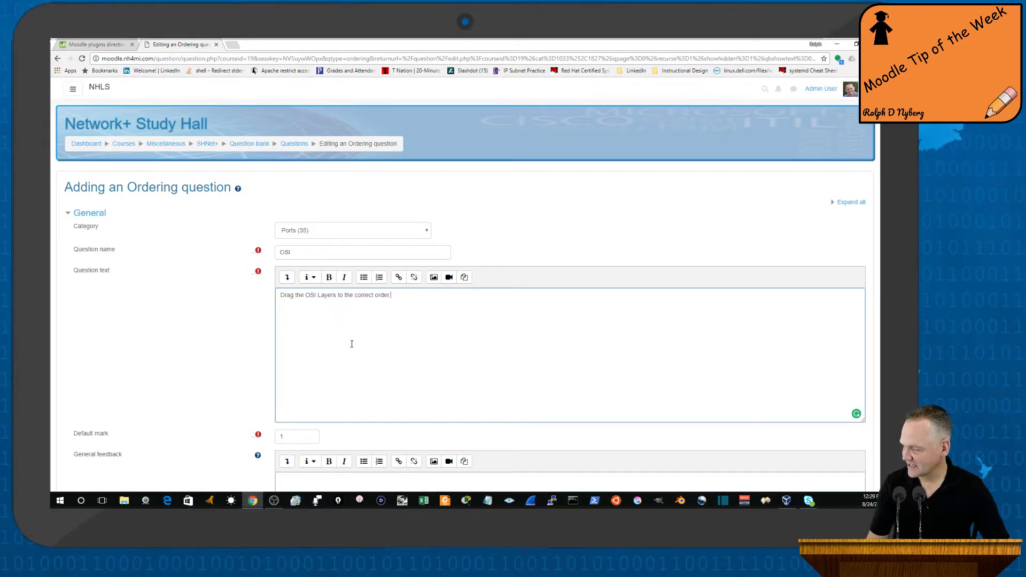
Step: Enter Application, Presentation and Session as draggable items 1–3
{"action": "scroll", "coordinate": [395, 345], "scroll_direction": "down", "scroll_amount": 4}
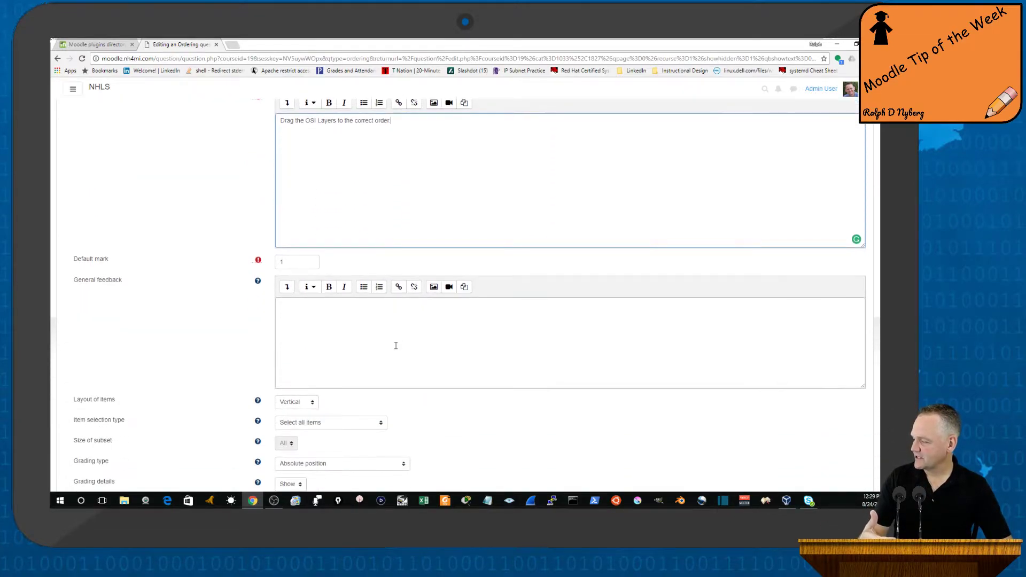
{"action": "scroll", "coordinate": [397, 350], "scroll_direction": "up", "scroll_amount": 2}
{"action": "scroll", "coordinate": [397, 350], "scroll_direction": "down", "scroll_amount": 3}
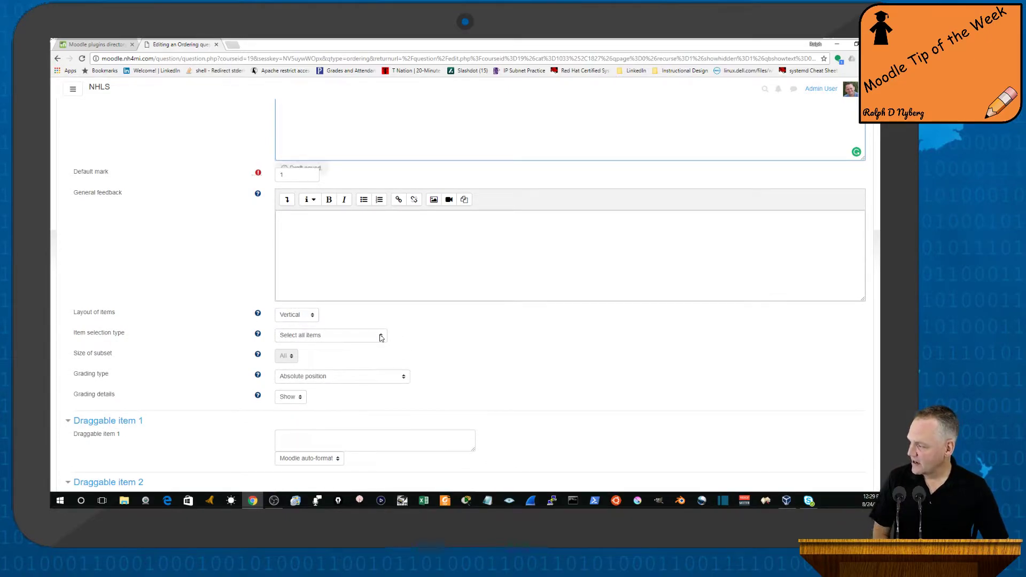
{"action": "scroll", "coordinate": [515, 363], "scroll_direction": "down", "scroll_amount": 3}
{"action": "scroll", "coordinate": [517, 367], "scroll_direction": "down", "scroll_amount": 2}
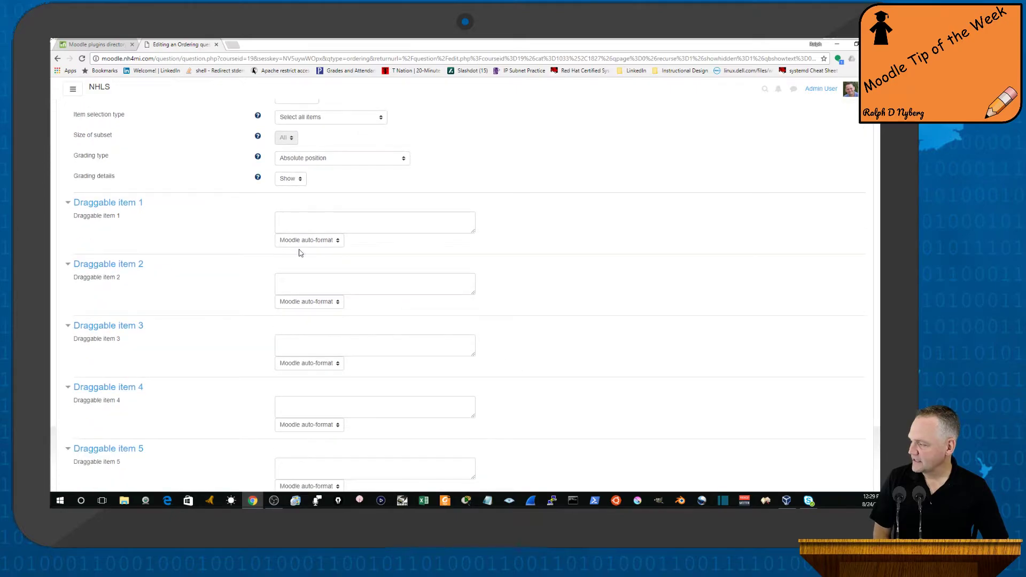
{"action": "left_click", "coordinate": [282, 225]}
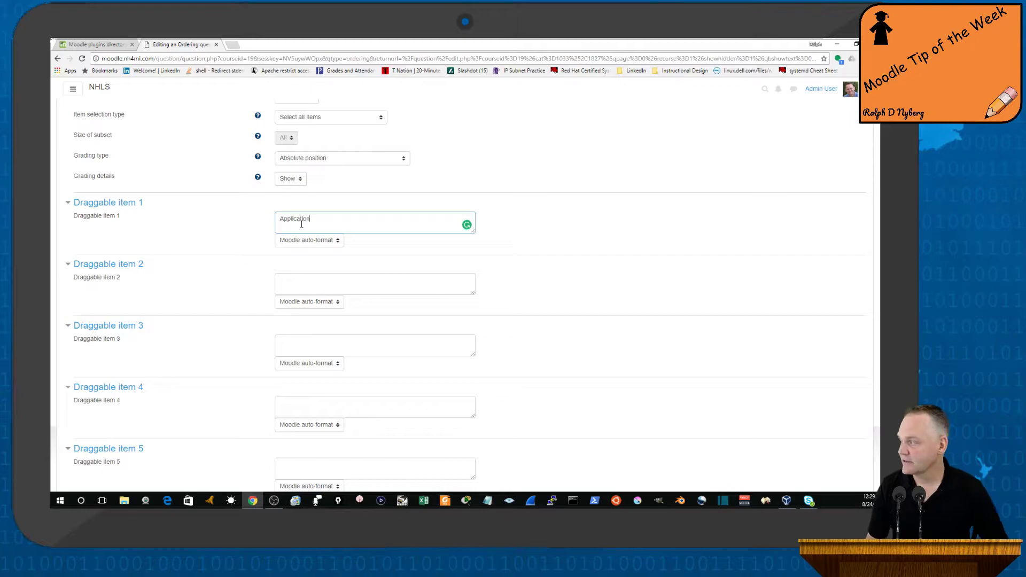
{"action": "left_click", "coordinate": [290, 279]}
{"action": "type", "text": "Pre"}
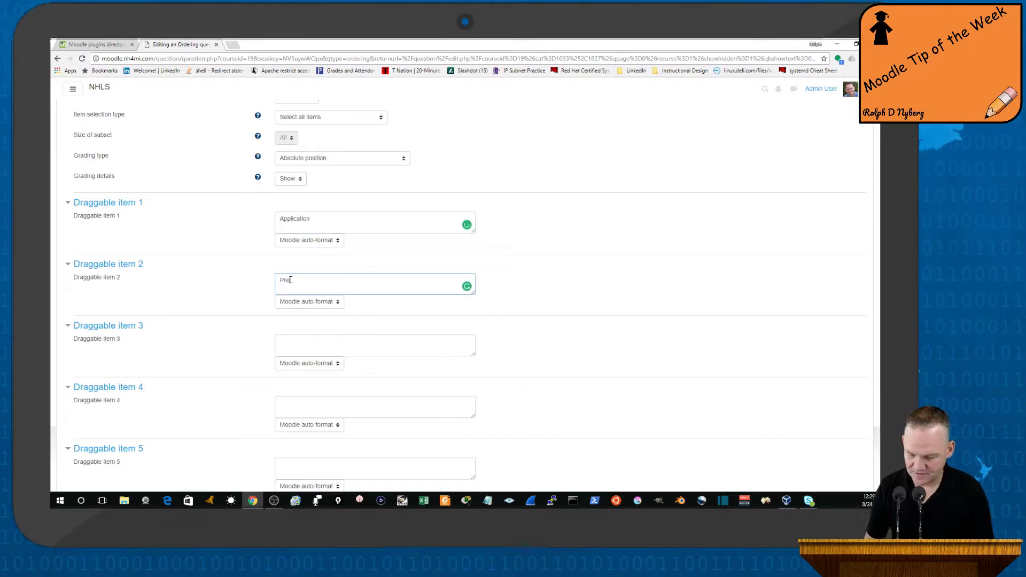
{"action": "type", "text": "sentation"}
{"action": "left_click", "coordinate": [288, 345]}
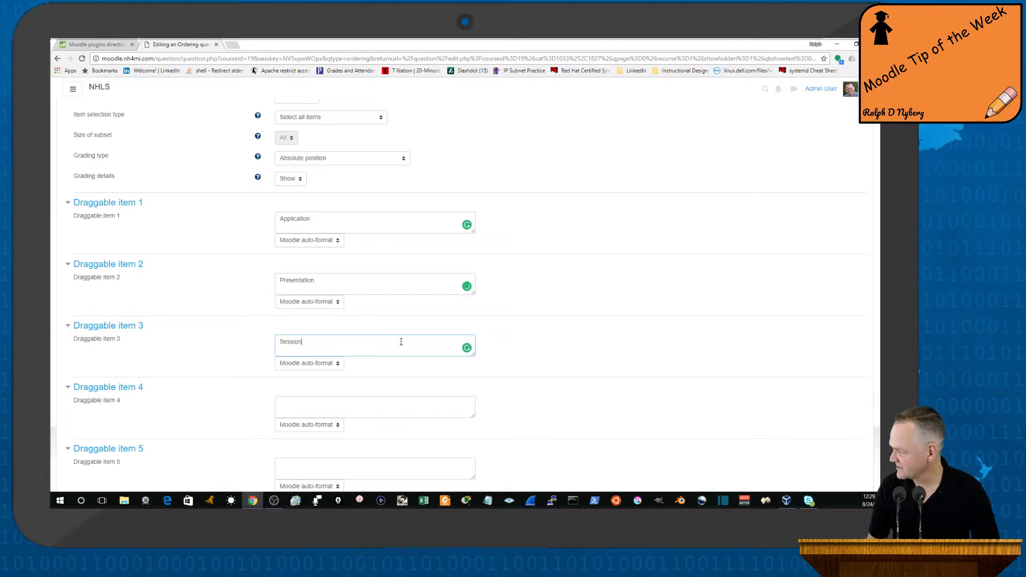
{"action": "type", "text": "Session"}
Step: Enter Transport, Network and Data Link as draggable items 4–6
{"action": "scroll", "coordinate": [396, 347], "scroll_direction": "down", "scroll_amount": 1}
{"action": "left_click", "coordinate": [300, 361]}
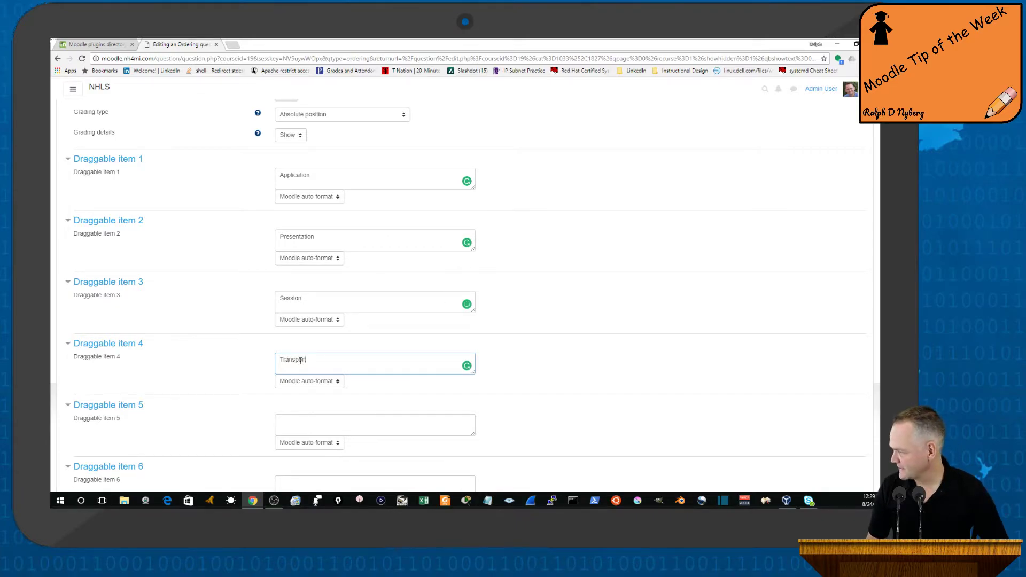
{"action": "type", "text": "Transport"}
{"action": "scroll", "coordinate": [302, 371], "scroll_direction": "down", "scroll_amount": 1}
{"action": "left_click", "coordinate": [287, 376]}
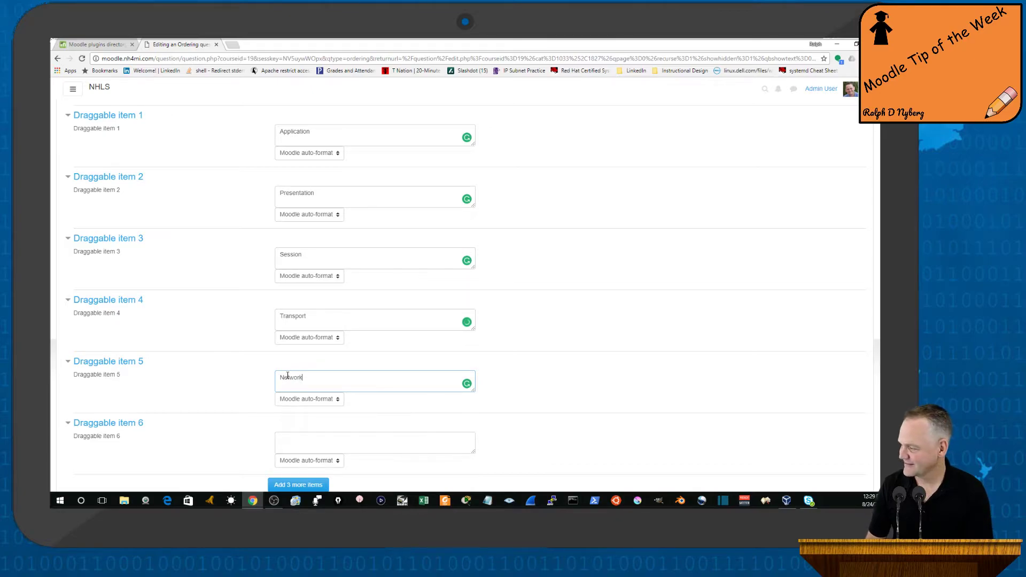
{"action": "scroll", "coordinate": [292, 409], "scroll_direction": "down", "scroll_amount": 1}
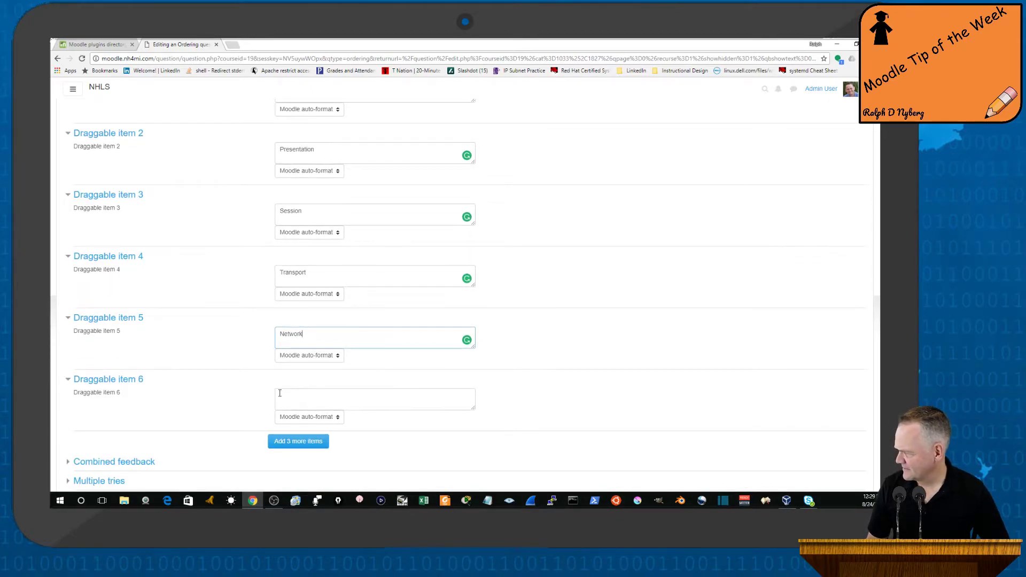
{"action": "left_click", "coordinate": [280, 393]}
{"action": "type", "text": "Data Link"}
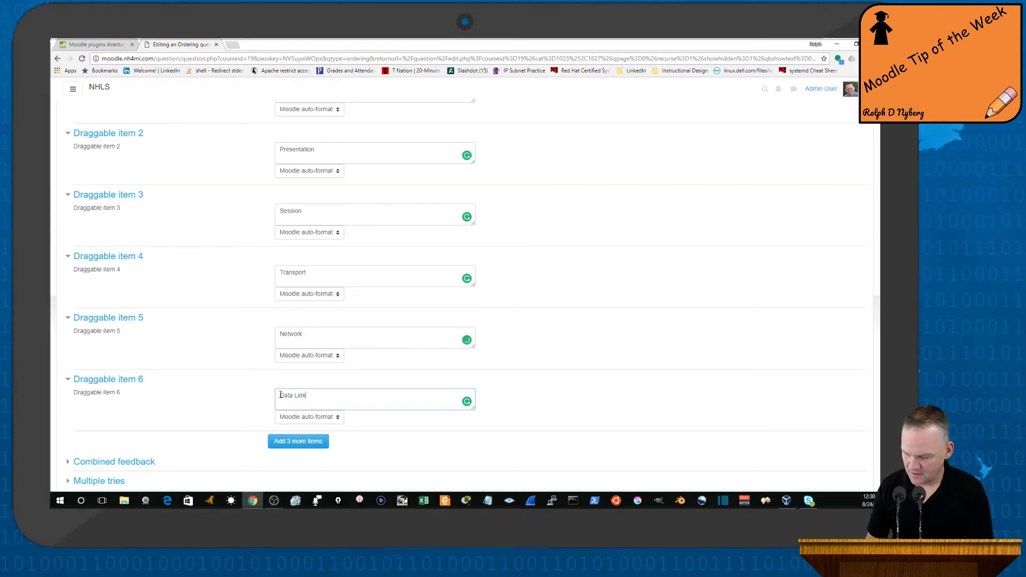
Step: Add three more item slots, enter Physical as item 7, and save while continuing to edit
{"action": "scroll", "coordinate": [306, 403], "scroll_direction": "down", "scroll_amount": 1}
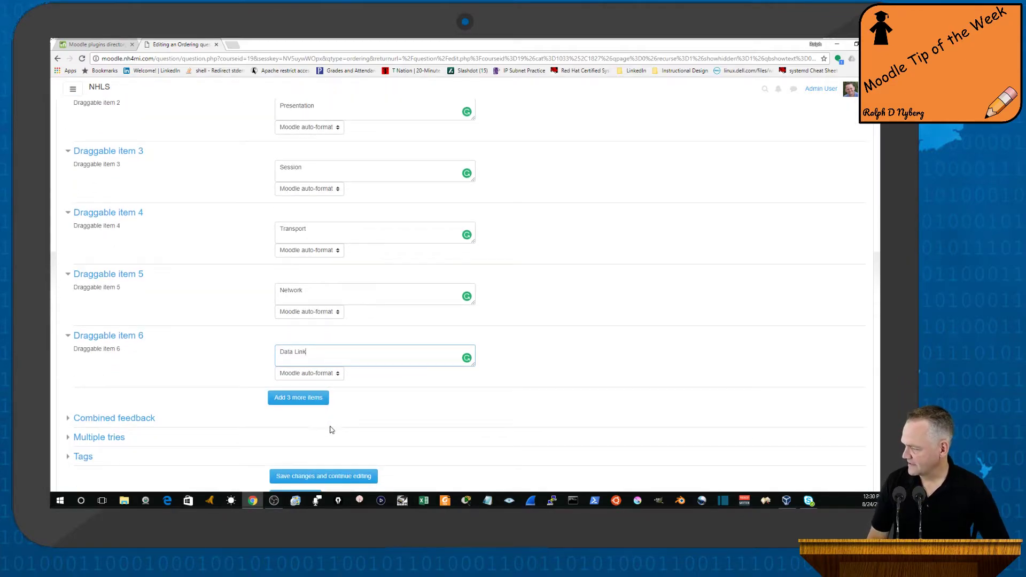
{"action": "left_click", "coordinate": [297, 397]}
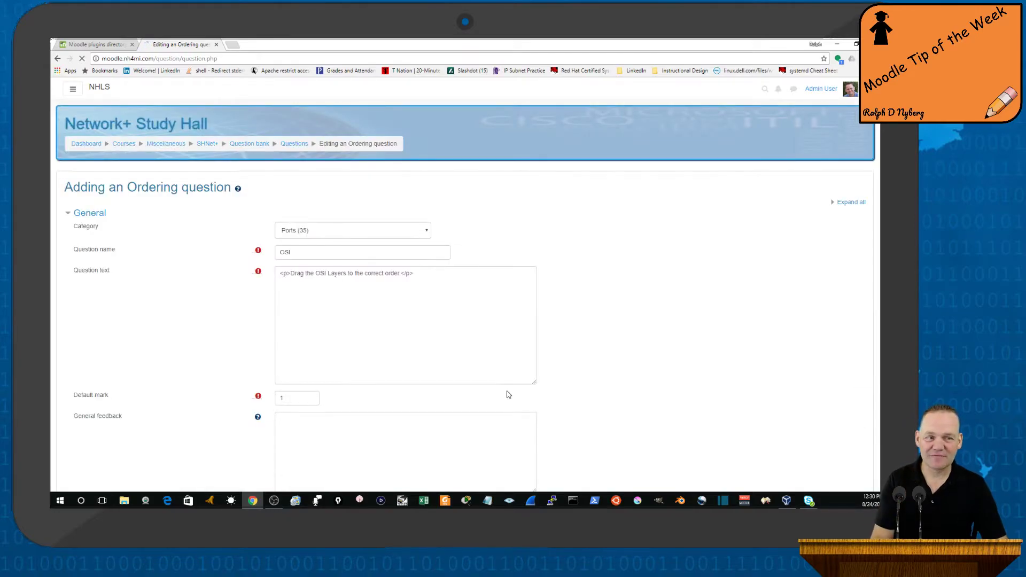
{"action": "scroll", "coordinate": [411, 445], "scroll_direction": "down", "scroll_amount": 15}
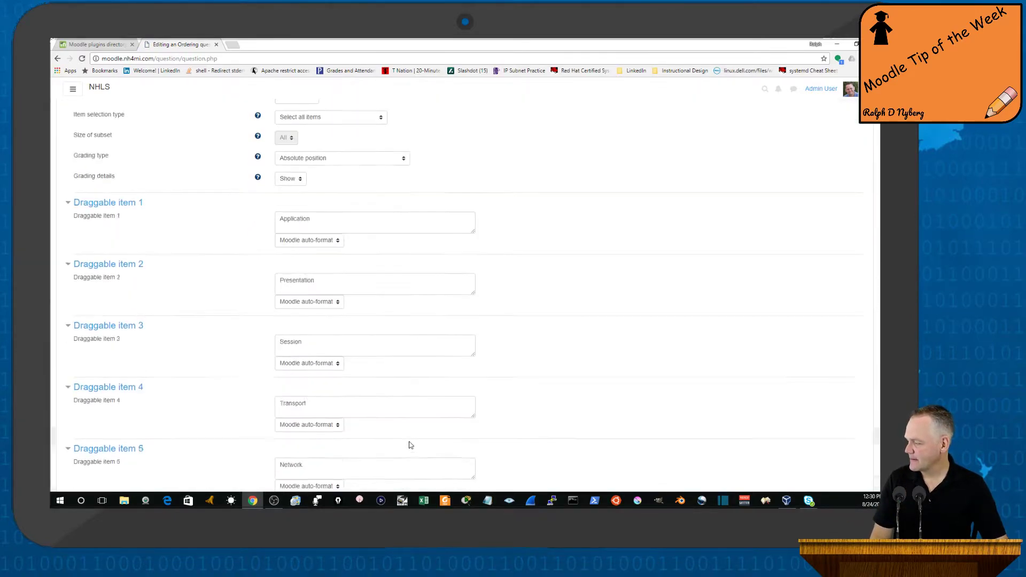
{"action": "left_click", "coordinate": [280, 283]}
{"action": "type", "text": "Physical"}
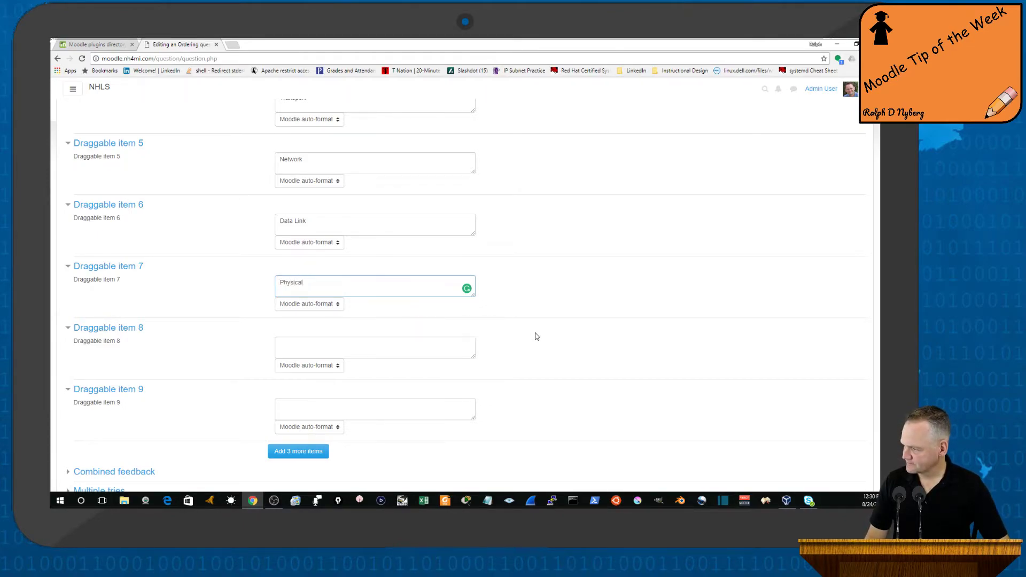
{"action": "scroll", "coordinate": [540, 385], "scroll_direction": "down", "scroll_amount": 3}
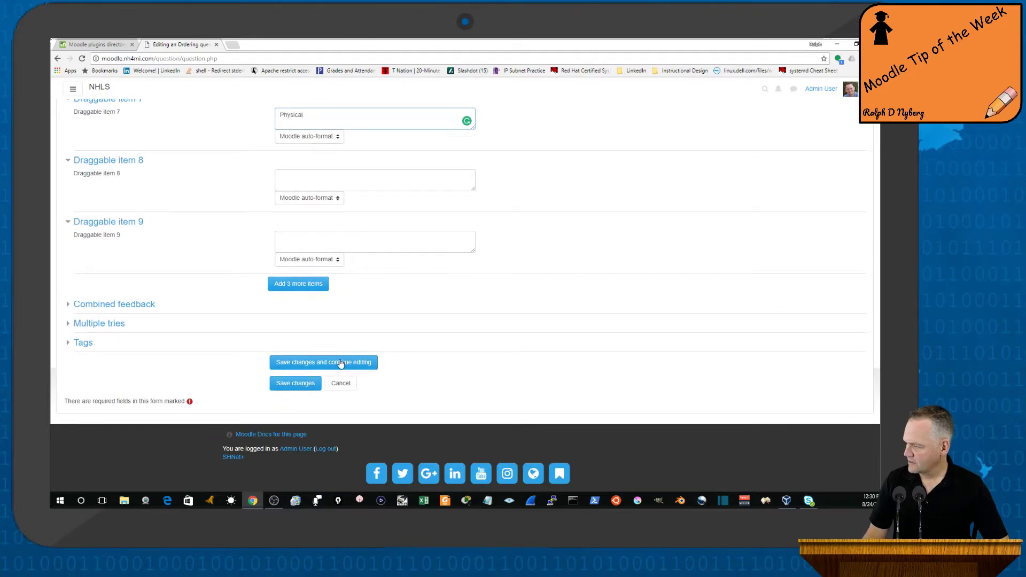
{"action": "left_click", "coordinate": [339, 362]}
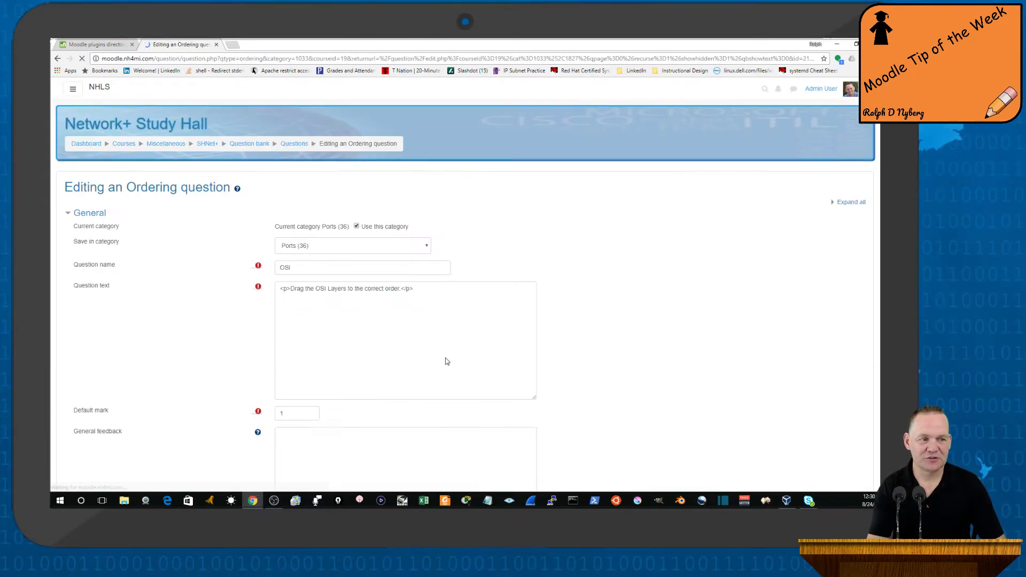
Step: Preview the OSI question, drag the layers into correct order, and submit for full marks
{"action": "scroll", "coordinate": [503, 300], "scroll_direction": "down", "scroll_amount": 12}
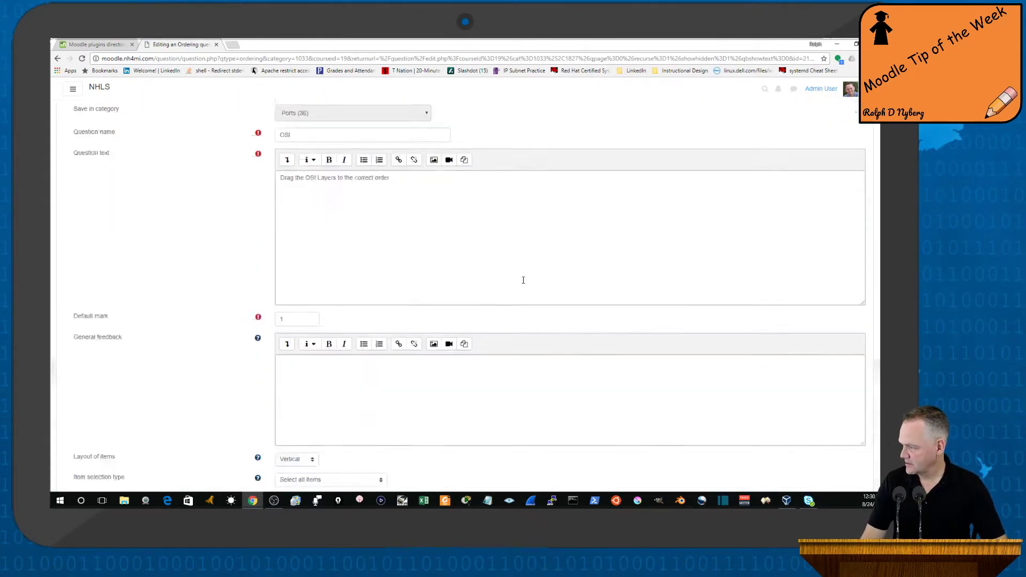
{"action": "scroll", "coordinate": [522, 300], "scroll_direction": "down", "scroll_amount": 4}
{"action": "left_click", "coordinate": [405, 362]}
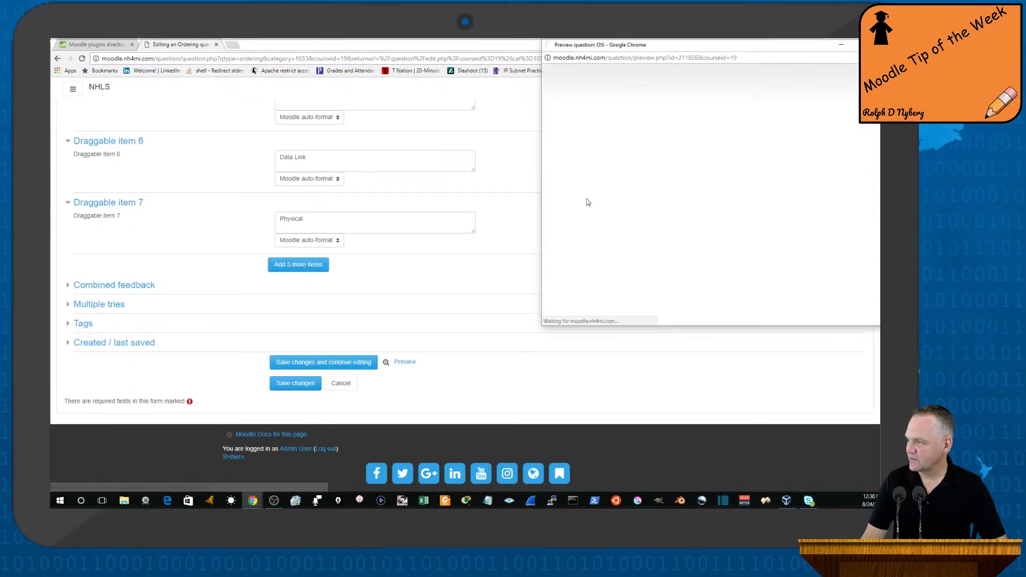
{"action": "left_click_drag", "start_coordinate": [711, 46], "coordinate": [393, 65]}
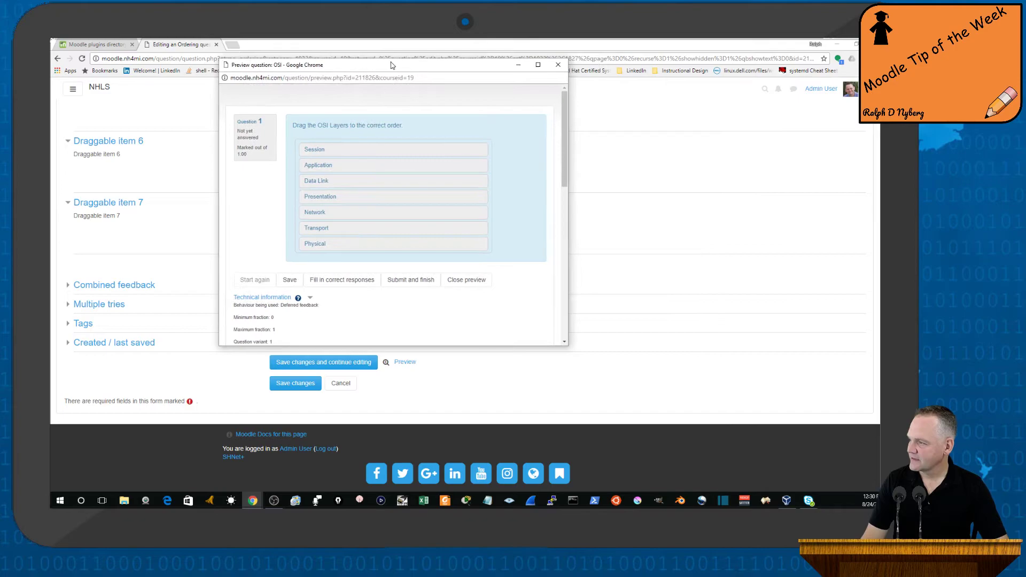
{"action": "left_click", "coordinate": [539, 65]}
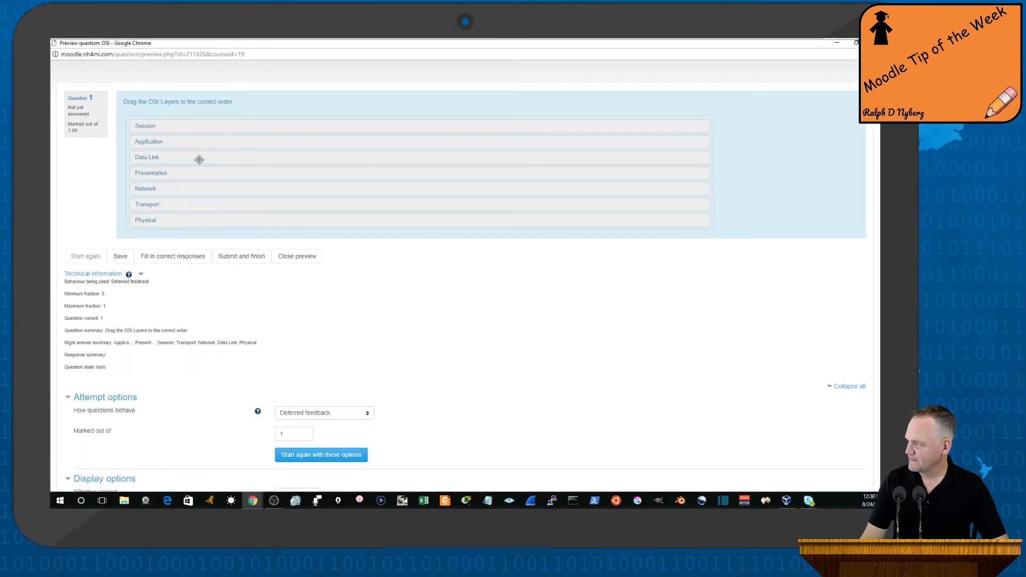
{"action": "left_click_drag", "start_coordinate": [198, 160], "coordinate": [205, 187]}
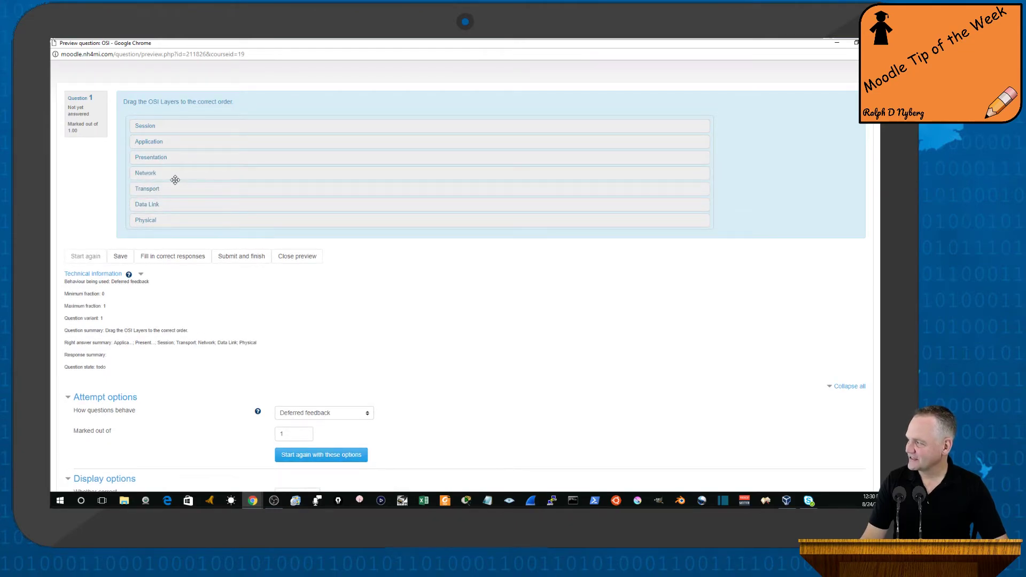
{"action": "left_click_drag", "start_coordinate": [191, 170], "coordinate": [222, 182]}
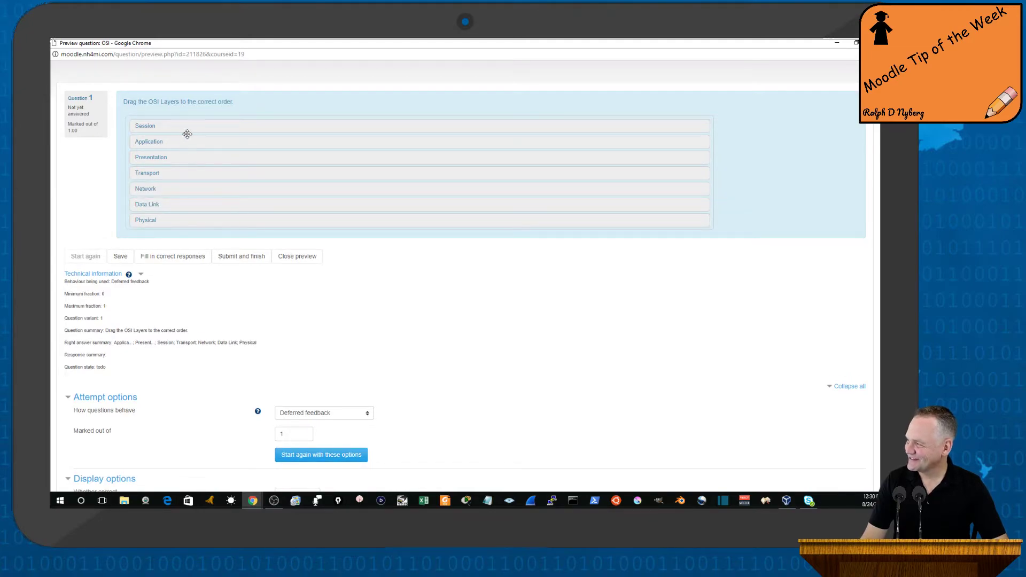
{"action": "left_click_drag", "start_coordinate": [187, 132], "coordinate": [196, 157]}
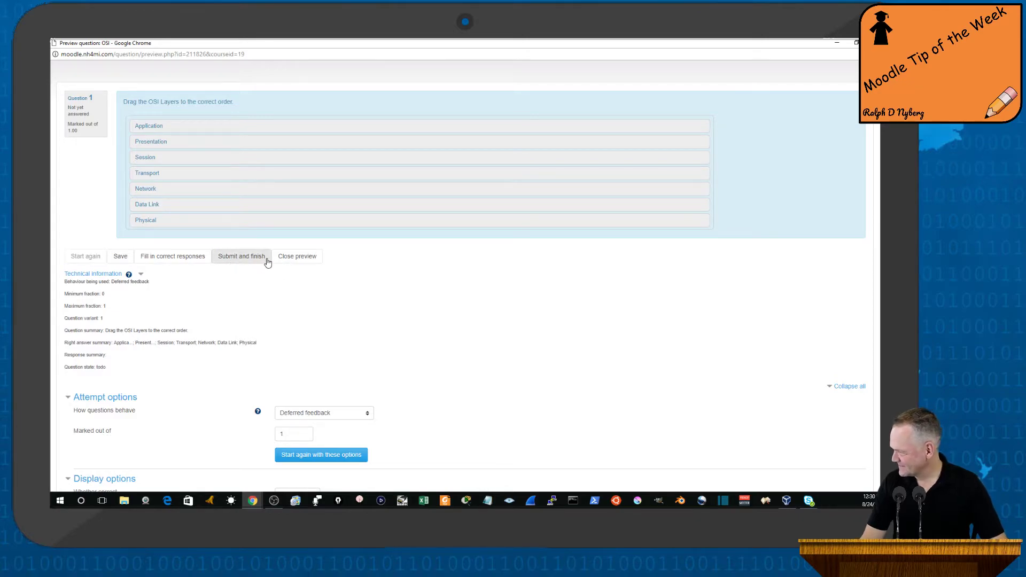
{"action": "left_click", "coordinate": [239, 264]}
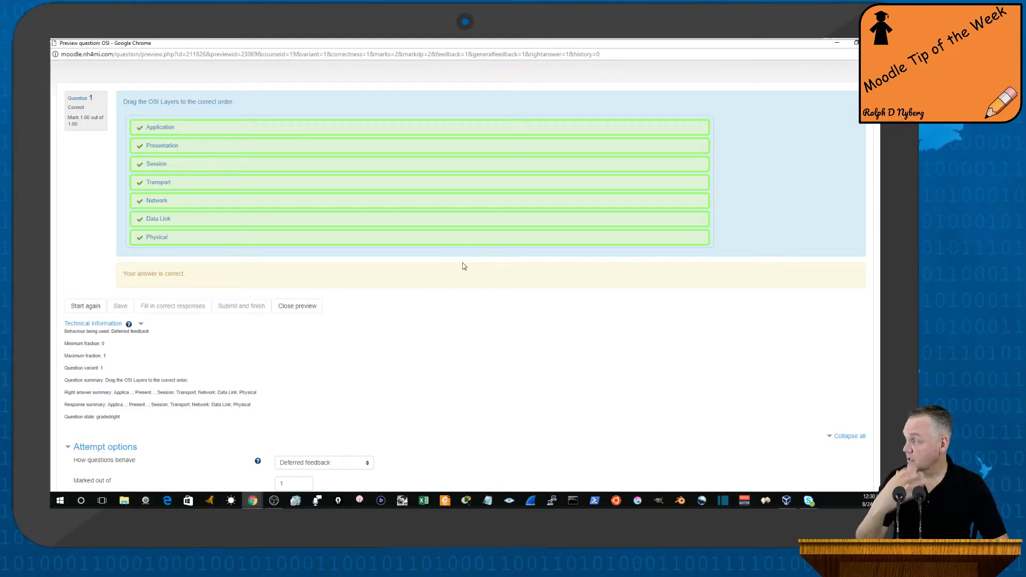
Step: Start again, reorder with Network and Transport swapped, and submit for a 5/7 grade
{"action": "left_click", "coordinate": [85, 306]}
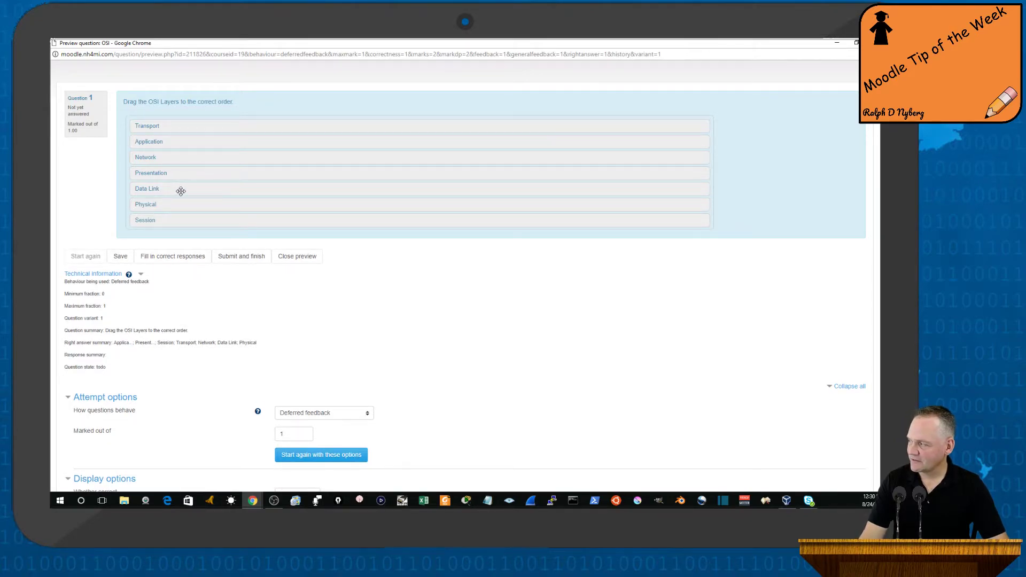
{"action": "left_click_drag", "start_coordinate": [187, 220], "coordinate": [187, 174]}
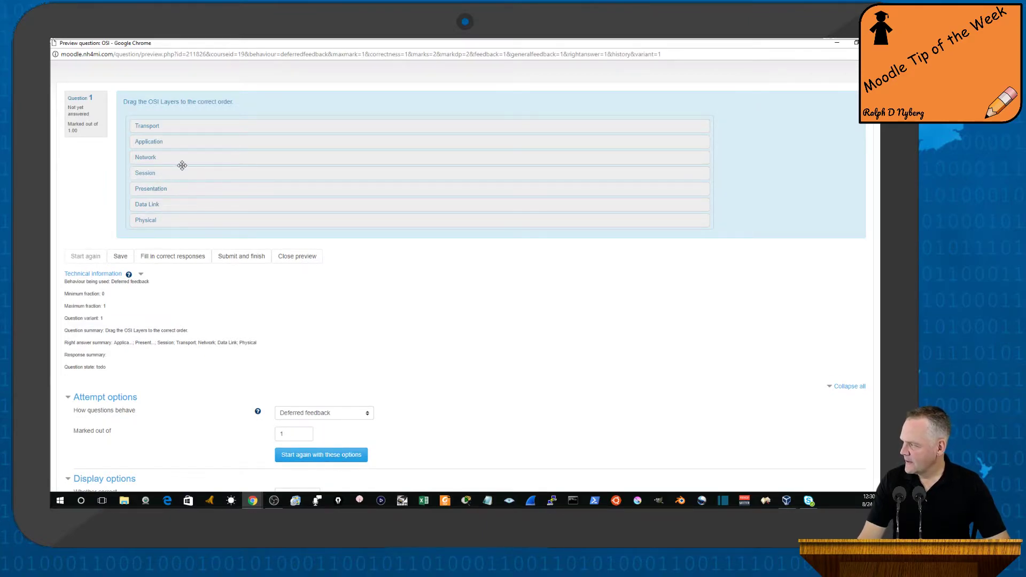
{"action": "left_click_drag", "start_coordinate": [193, 130], "coordinate": [194, 185]}
{"action": "left_click_drag", "start_coordinate": [201, 134], "coordinate": [183, 146]}
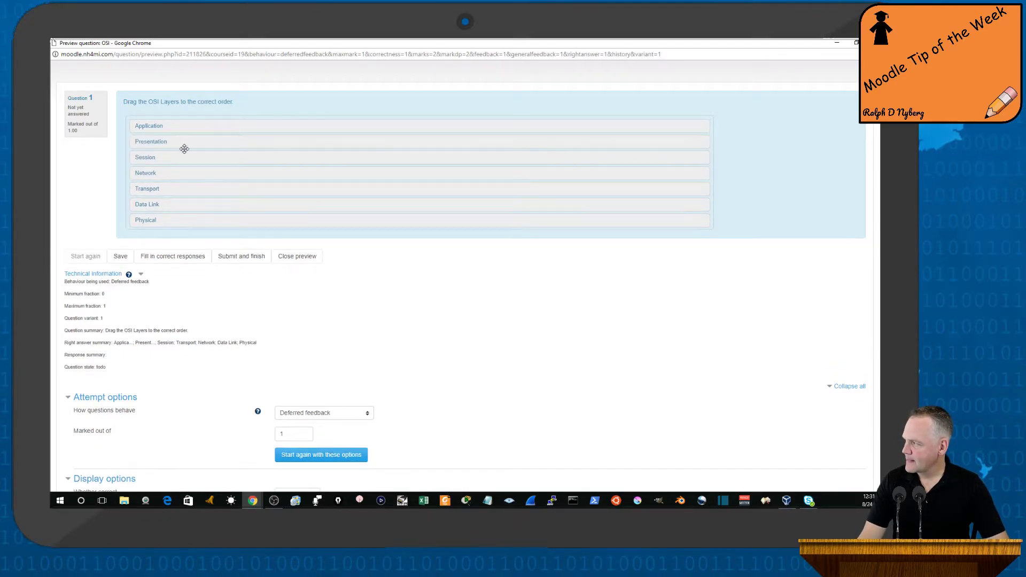
{"action": "left_click", "coordinate": [242, 258]}
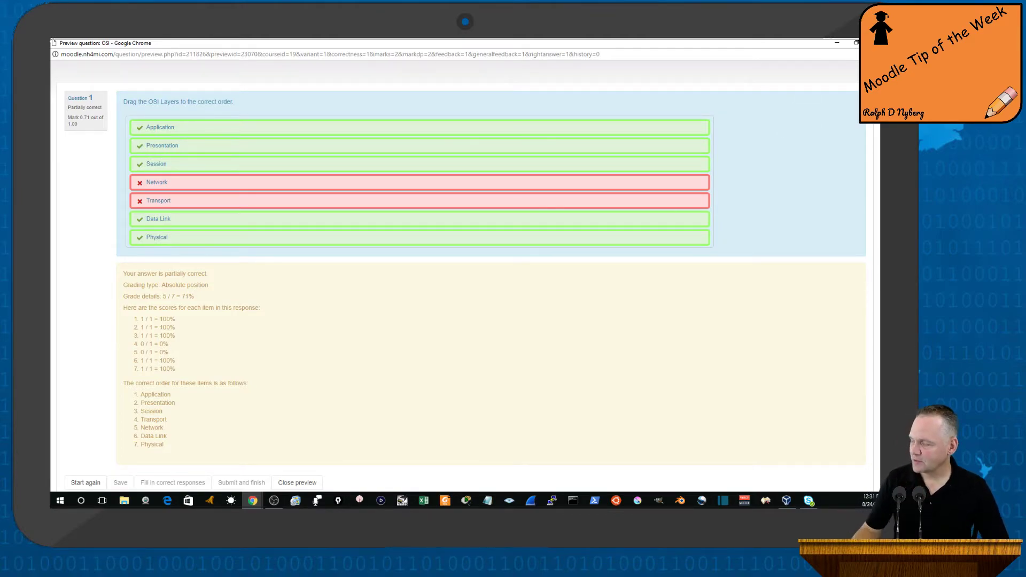
Step: Close the preview, save the OSI question, and add a new Ordering question
{"action": "key", "text": "ctrl+w"}
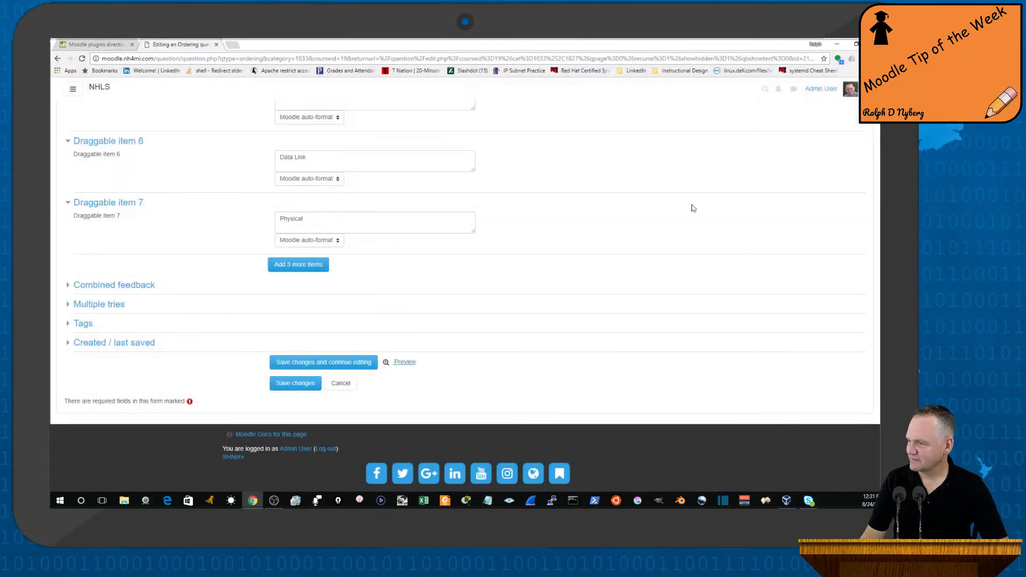
{"action": "left_click", "coordinate": [294, 383]}
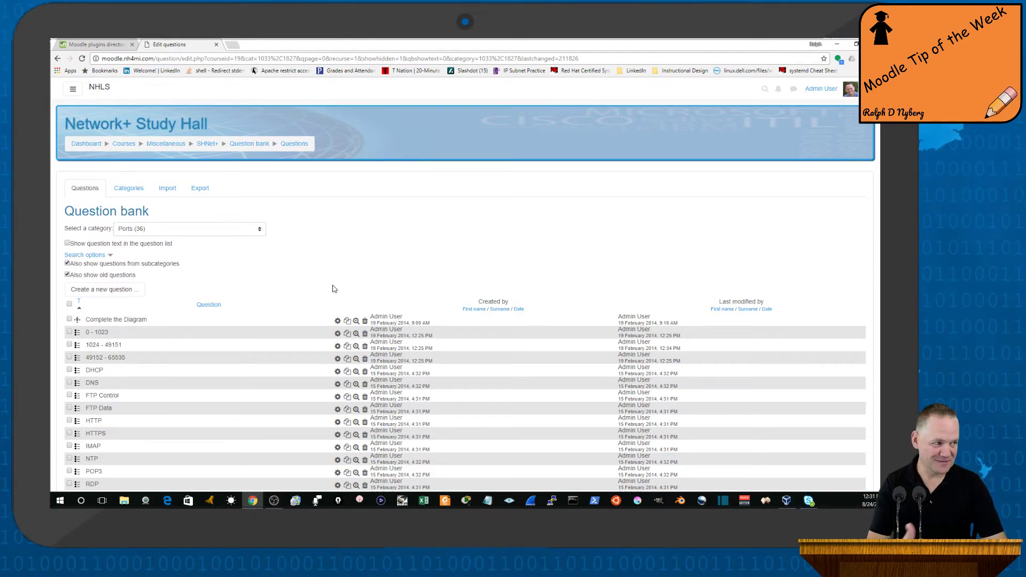
{"action": "left_click", "coordinate": [102, 289]}
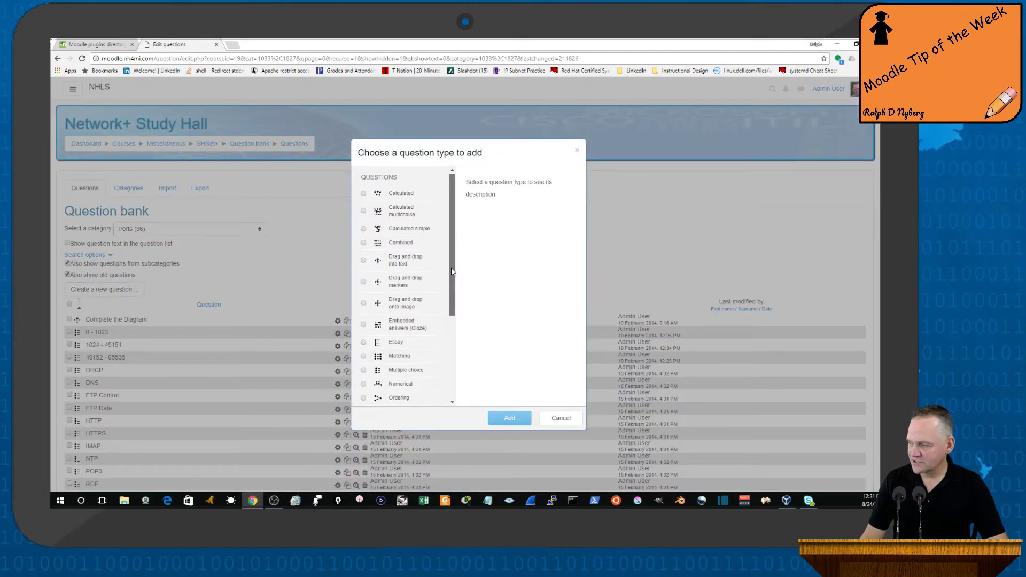
{"action": "scroll", "coordinate": [452, 270], "scroll_direction": "down", "scroll_amount": 3}
{"action": "left_click", "coordinate": [364, 300]}
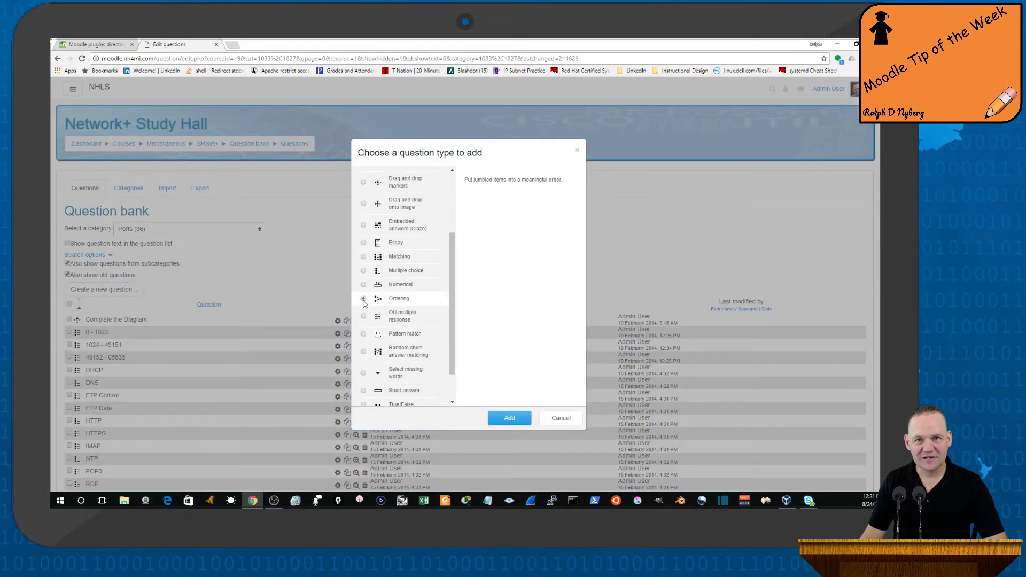
{"action": "left_click", "coordinate": [500, 416]}
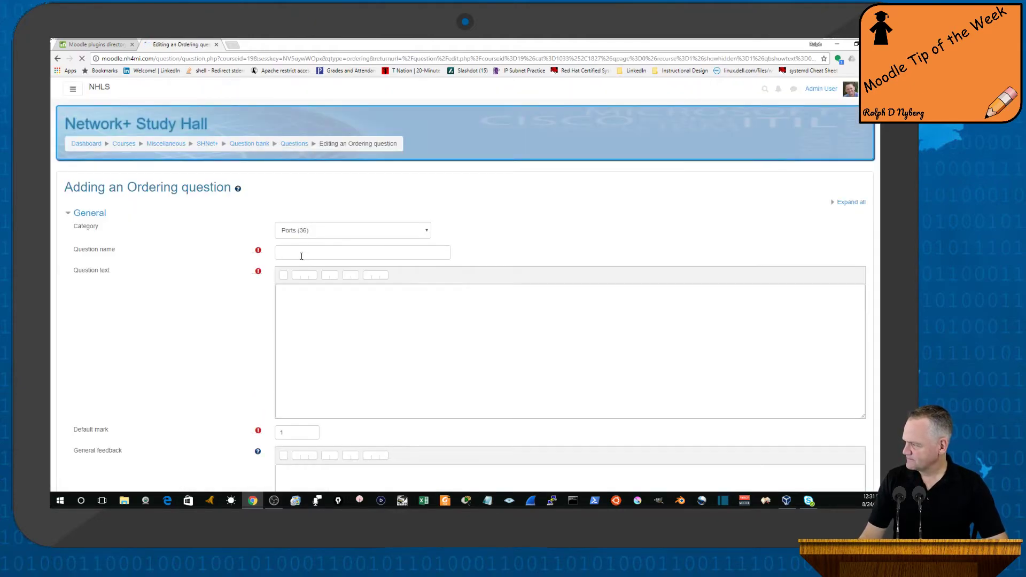
Step: Name the question 'ip route' and correct its text to 'Correct the syntax'
{"action": "left_click", "coordinate": [298, 254]}
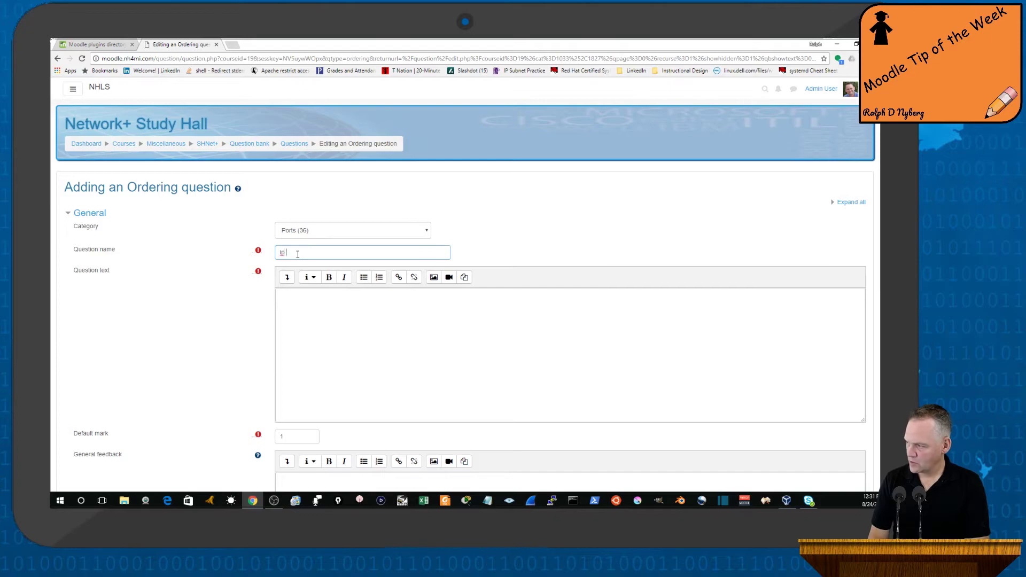
{"action": "type", "text": "ip route"}
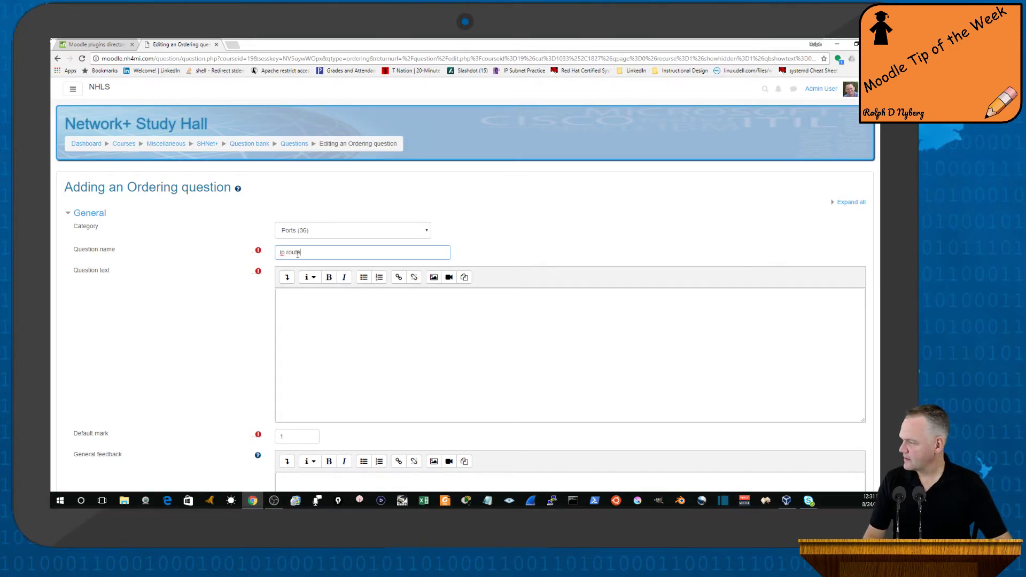
{"action": "left_click", "coordinate": [294, 294]}
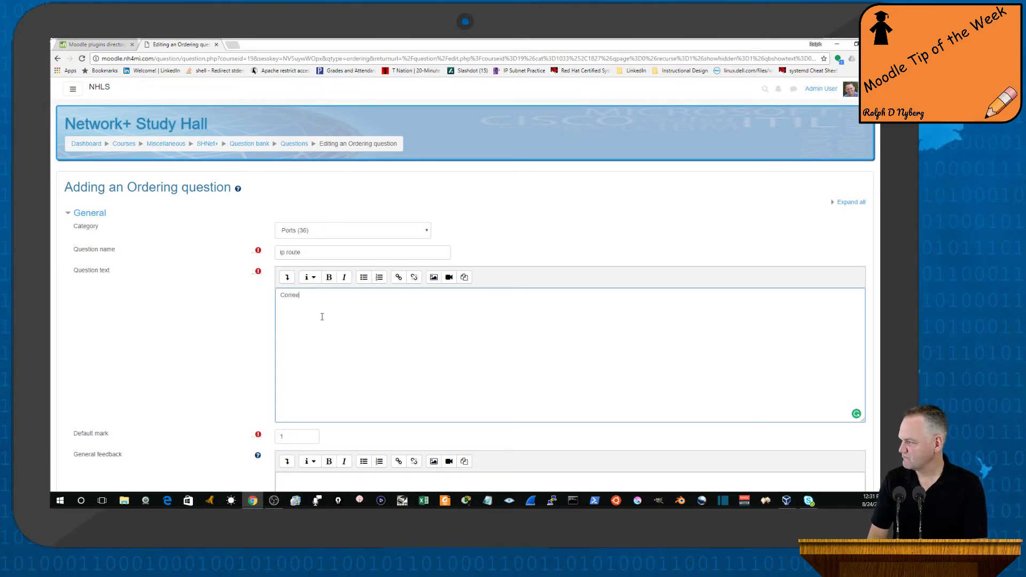
{"action": "key", "text": "BackSpace"}
{"action": "key", "text": "BackSpace"}
{"action": "type", "text": "ct the systax"}
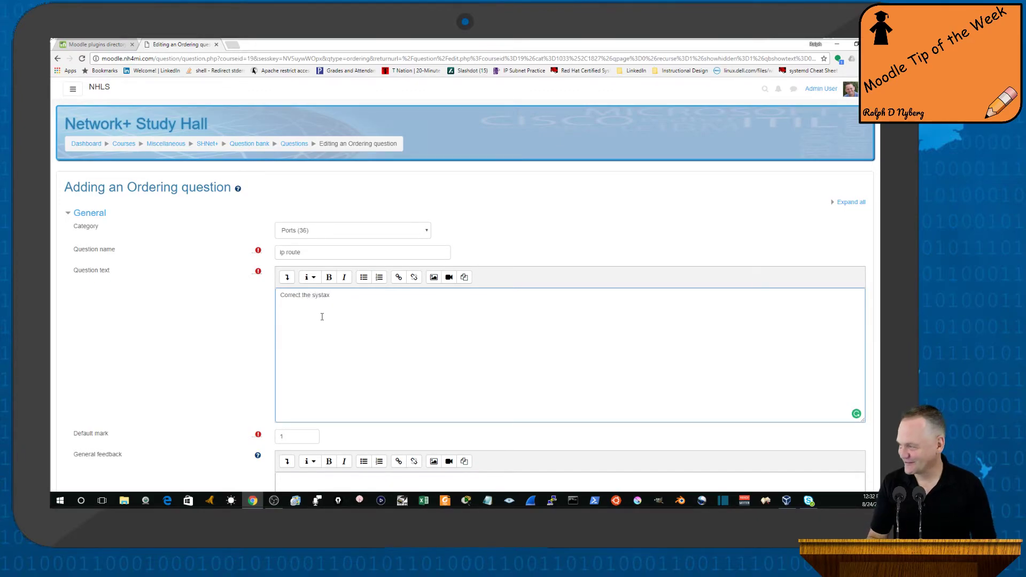
{"action": "key", "text": "BackSpace"}
{"action": "key", "text": "BackSpace"}
{"action": "key", "text": "BackSpace"}
{"action": "key", "text": "BackSpace"}
{"action": "type", "text": "ntax"}
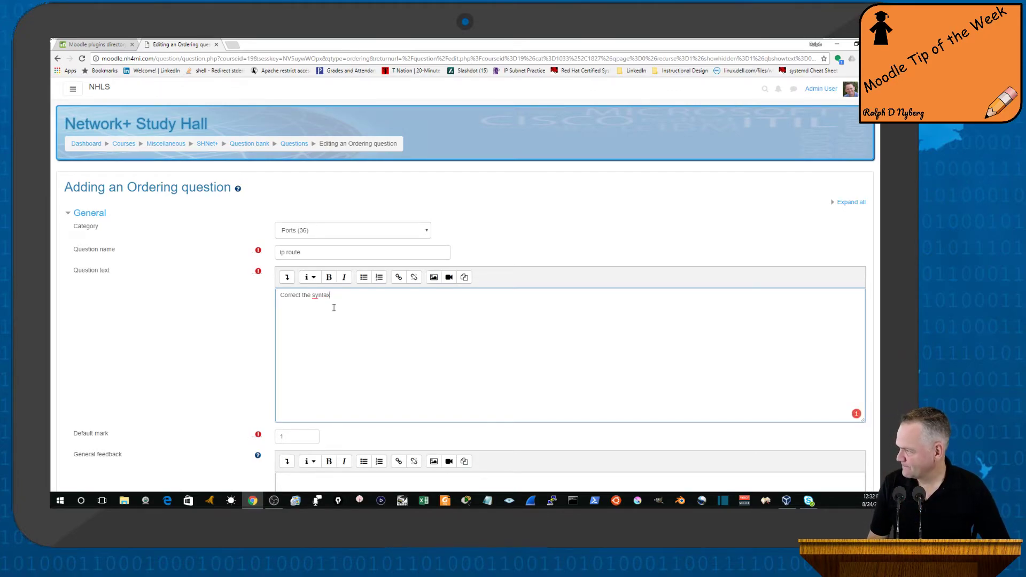
Step: Set Layout of items to Horizontal and select Draggable item 1
{"action": "scroll", "coordinate": [328, 299], "scroll_direction": "down", "scroll_amount": 5}
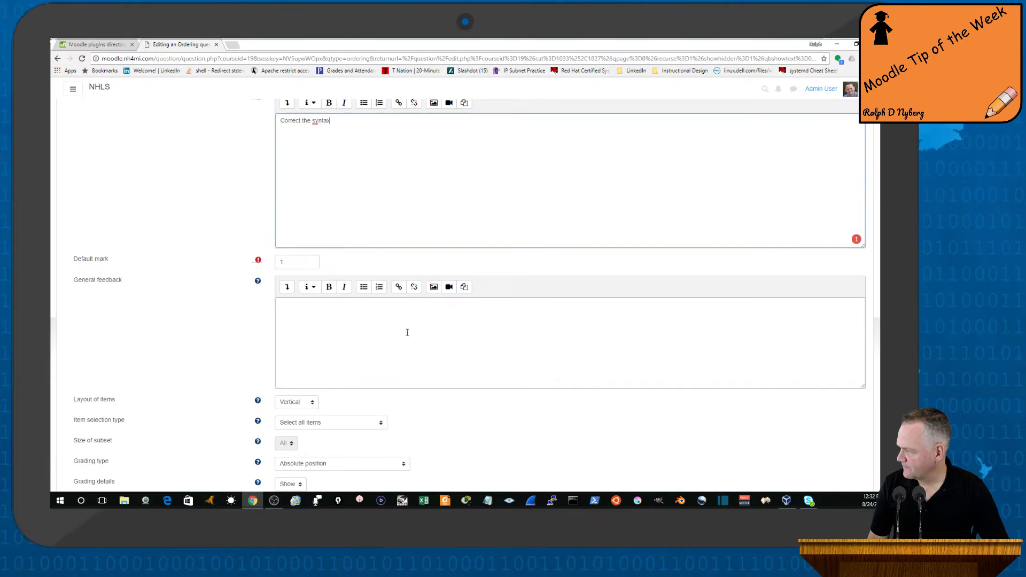
{"action": "left_click", "coordinate": [314, 317]}
{"action": "left_click", "coordinate": [310, 334]}
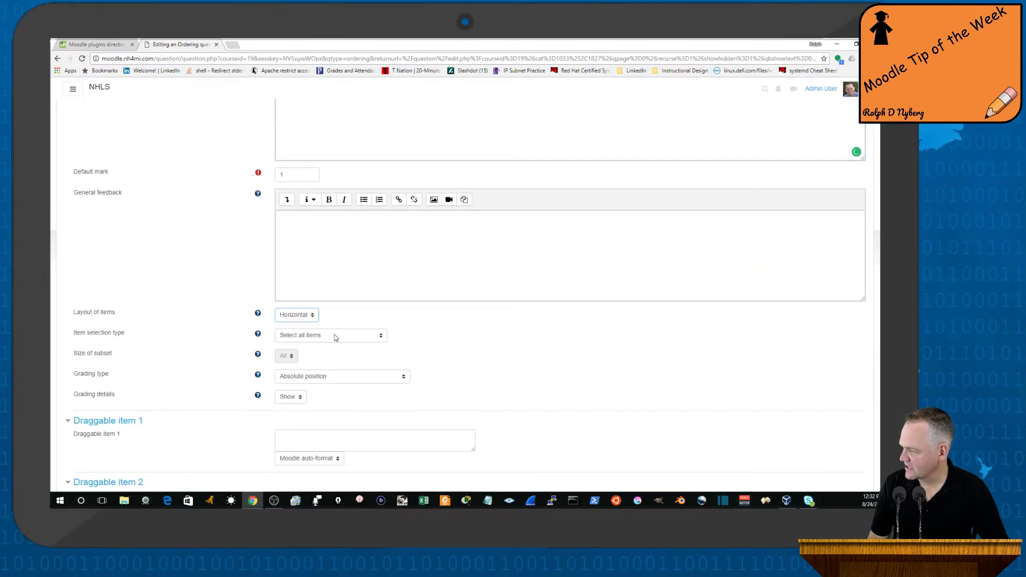
{"action": "scroll", "coordinate": [443, 351], "scroll_direction": "down", "scroll_amount": 2}
{"action": "left_click", "coordinate": [324, 308]}
Step: Fill draggable items 1 and 2 with ROUTER# and ip
{"action": "type", "text": "ip"}
{"action": "left_click", "coordinate": [306, 367]}
{"action": "type", "text": "route"}
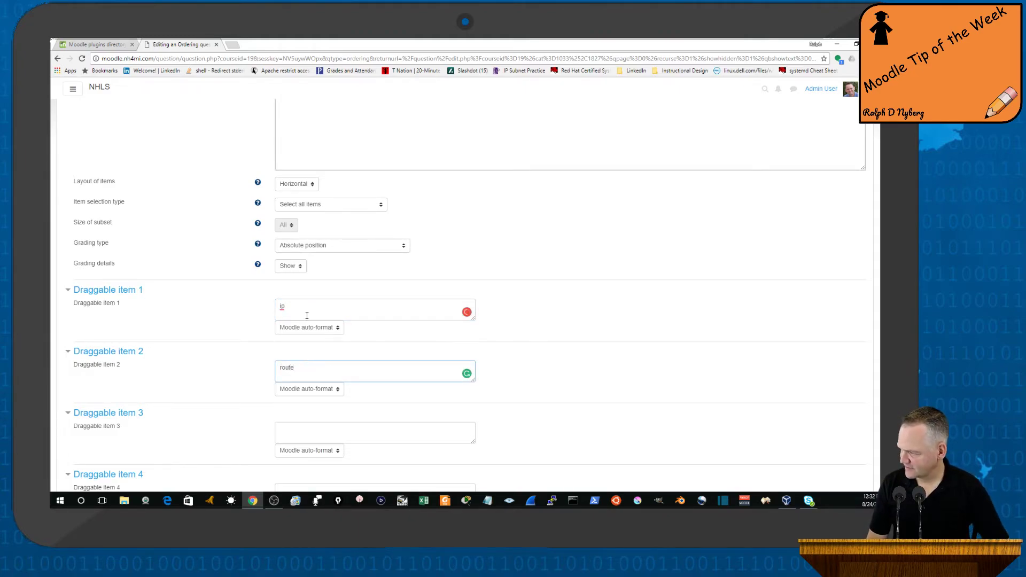
{"action": "left_click_drag", "start_coordinate": [295, 309], "coordinate": [277, 308]}
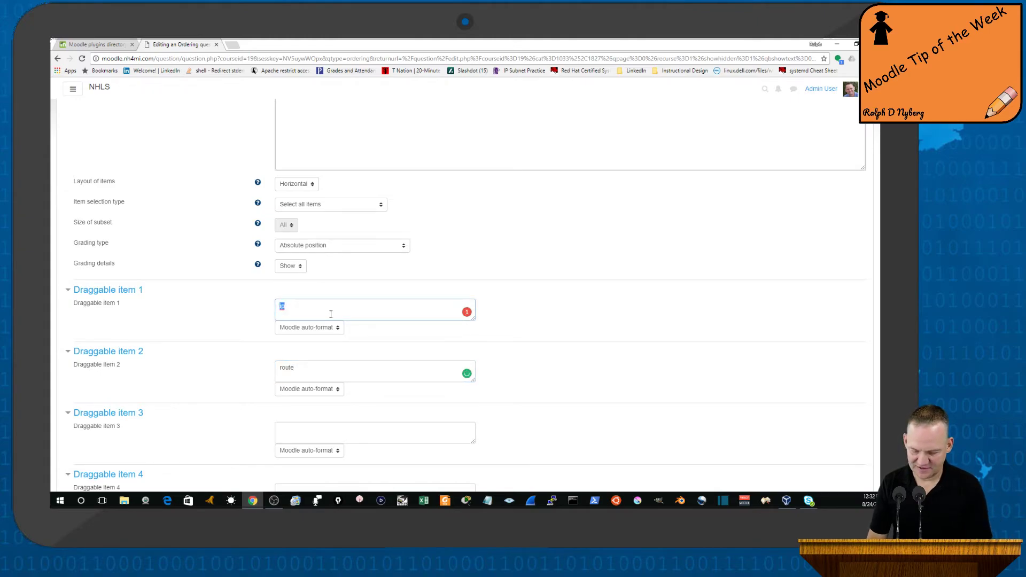
{"action": "type", "text": "ROUTER#"}
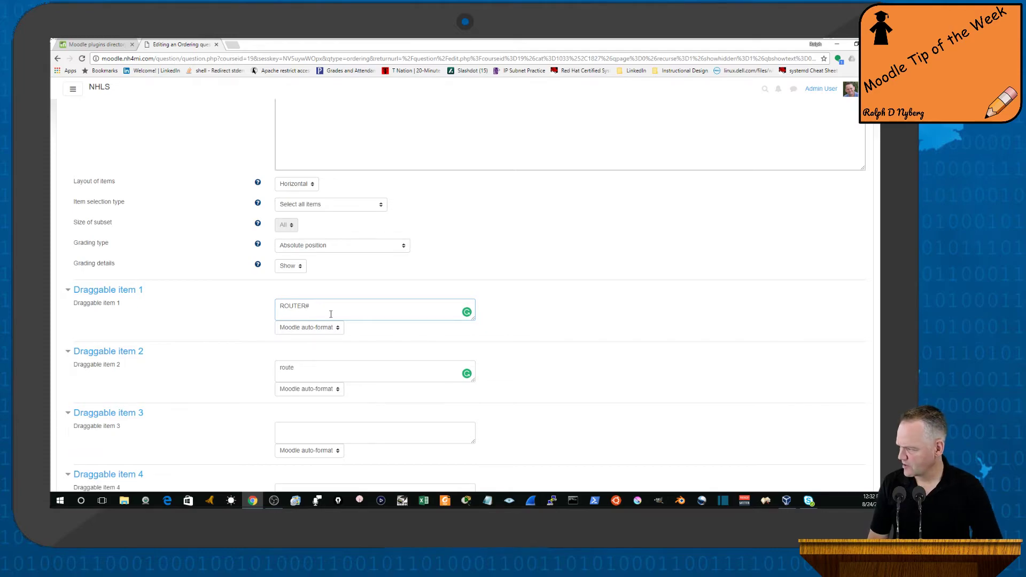
{"action": "left_click_drag", "start_coordinate": [297, 369], "coordinate": [274, 368]}
{"action": "type", "text": "ip"}
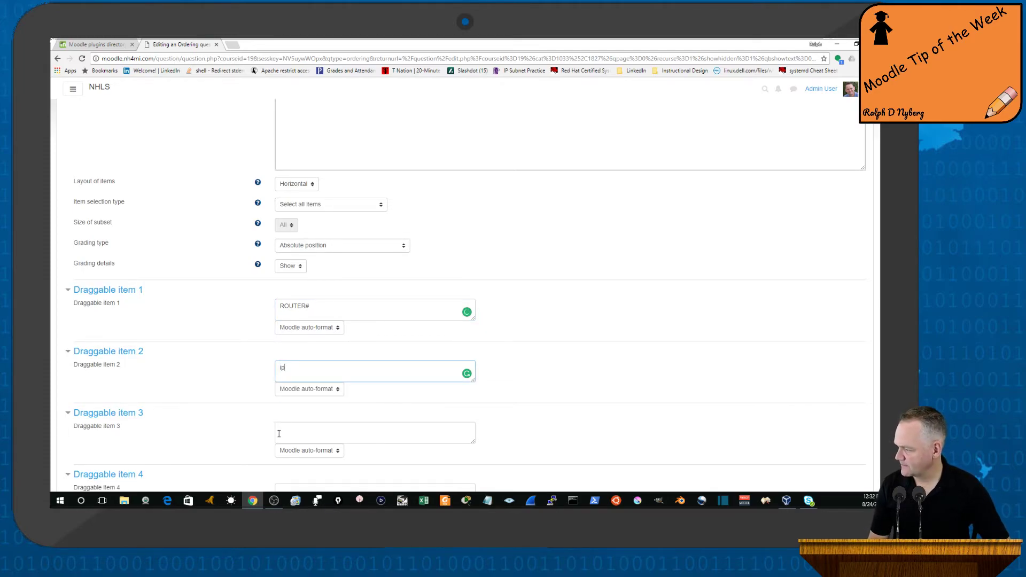
Step: Enter route, 192.168.1.0, 255.255.255.0 and 10.0.0.1 as draggable items 3–6
{"action": "left_click", "coordinate": [289, 431]}
{"action": "type", "text": "route"}
{"action": "scroll", "coordinate": [308, 444], "scroll_direction": "down", "scroll_amount": 3}
{"action": "left_click", "coordinate": [283, 359]}
{"action": "type", "text": "192.168.1.0"}
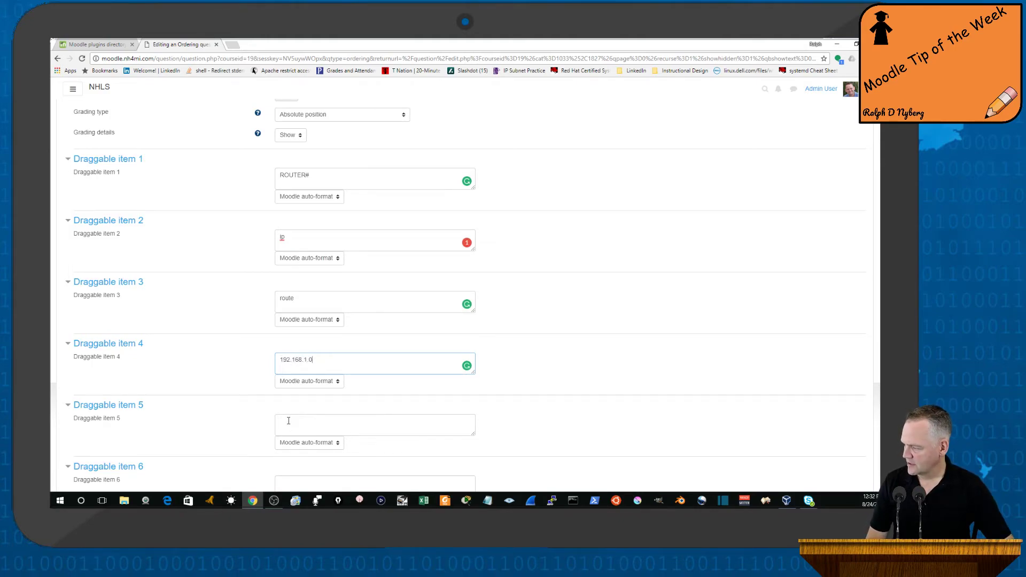
{"action": "left_click", "coordinate": [288, 422]}
{"action": "type", "text": "255.255.255.0"}
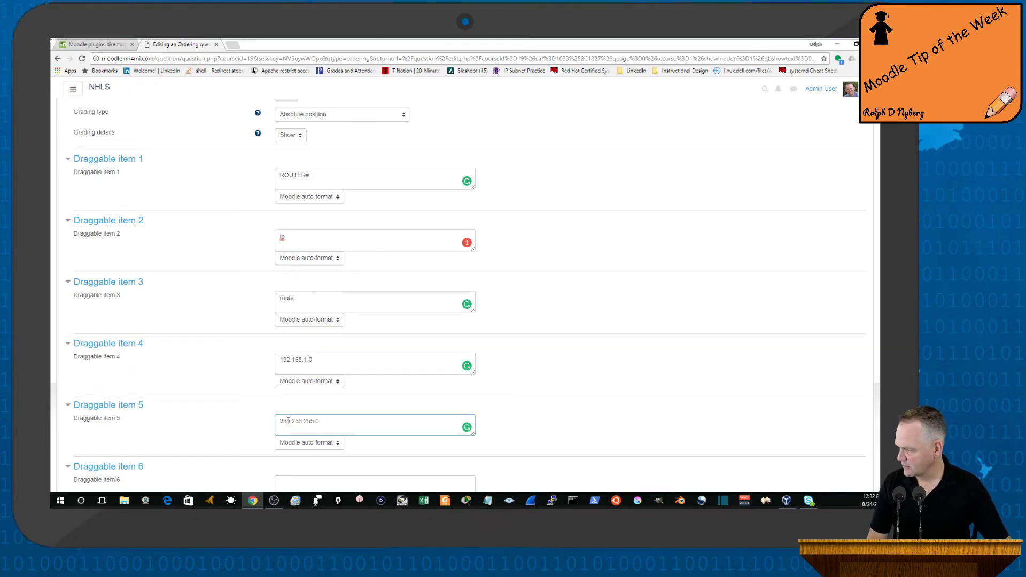
{"action": "scroll", "coordinate": [289, 421], "scroll_direction": "down", "scroll_amount": 2}
{"action": "left_click", "coordinate": [304, 393]}
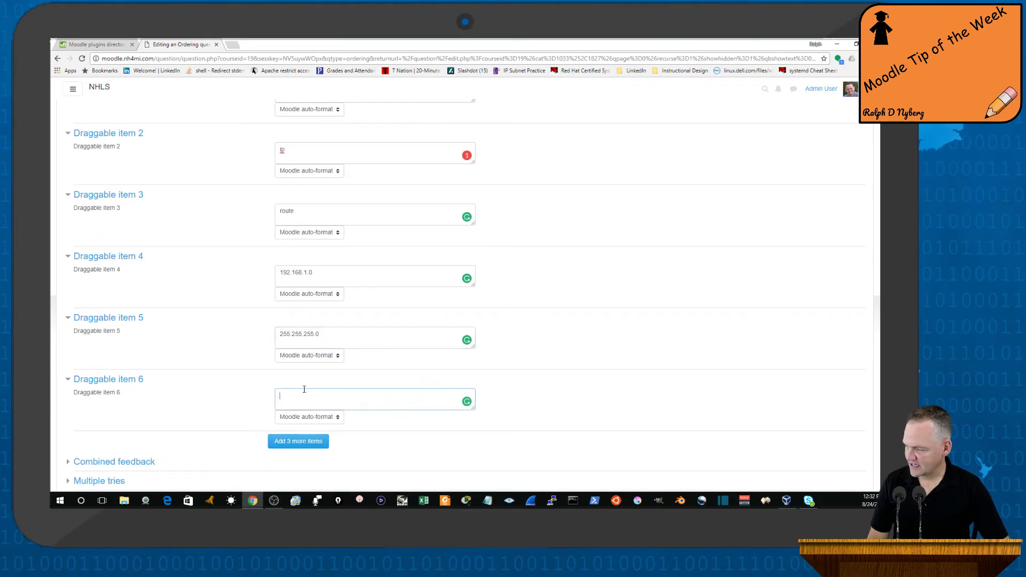
{"action": "type", "text": "10.0.0.1"}
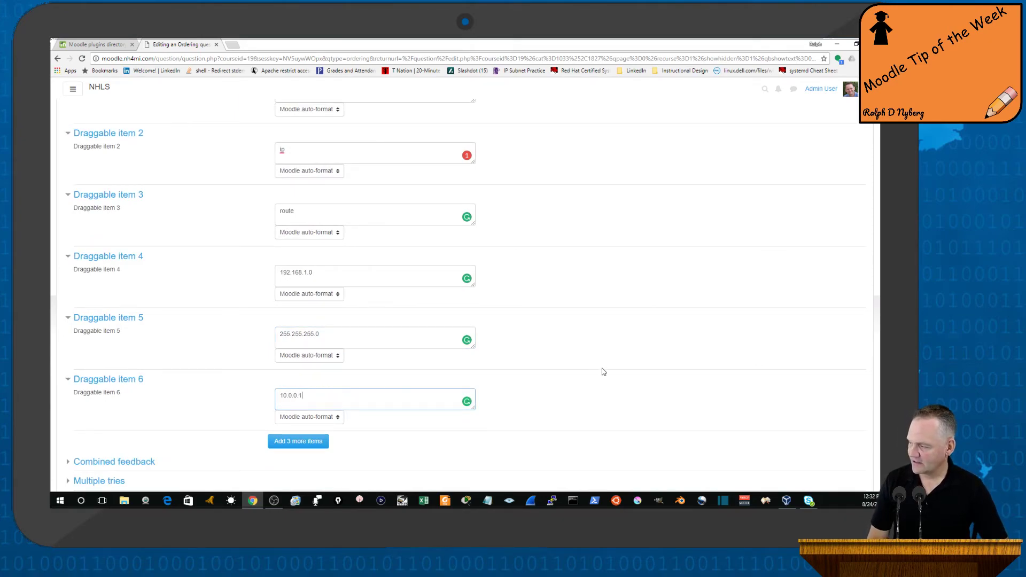
{"action": "scroll", "coordinate": [598, 369], "scroll_direction": "up", "scroll_amount": 6}
{"action": "scroll", "coordinate": [435, 186], "scroll_direction": "up", "scroll_amount": 3}
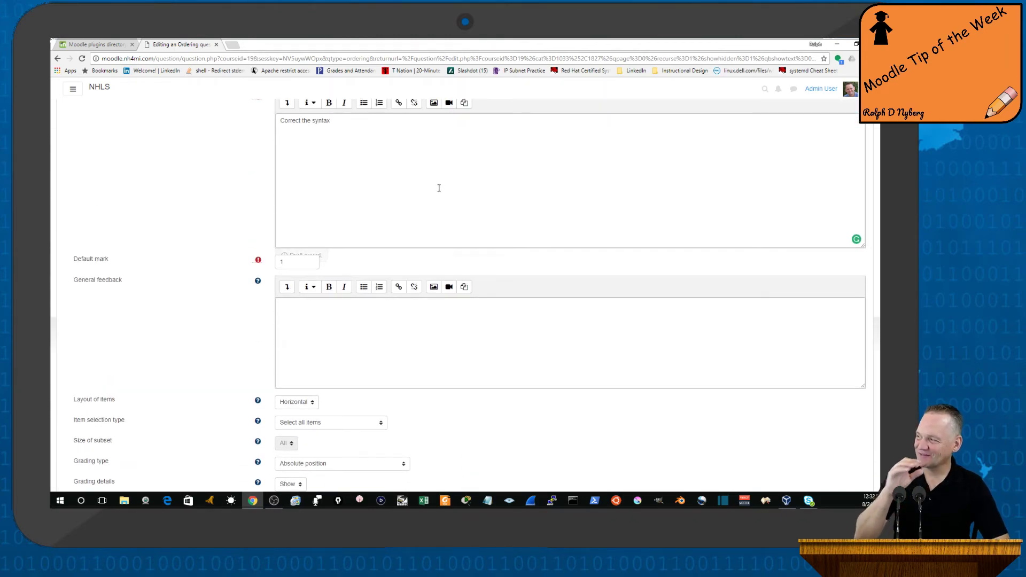
{"action": "left_click", "coordinate": [333, 123]}
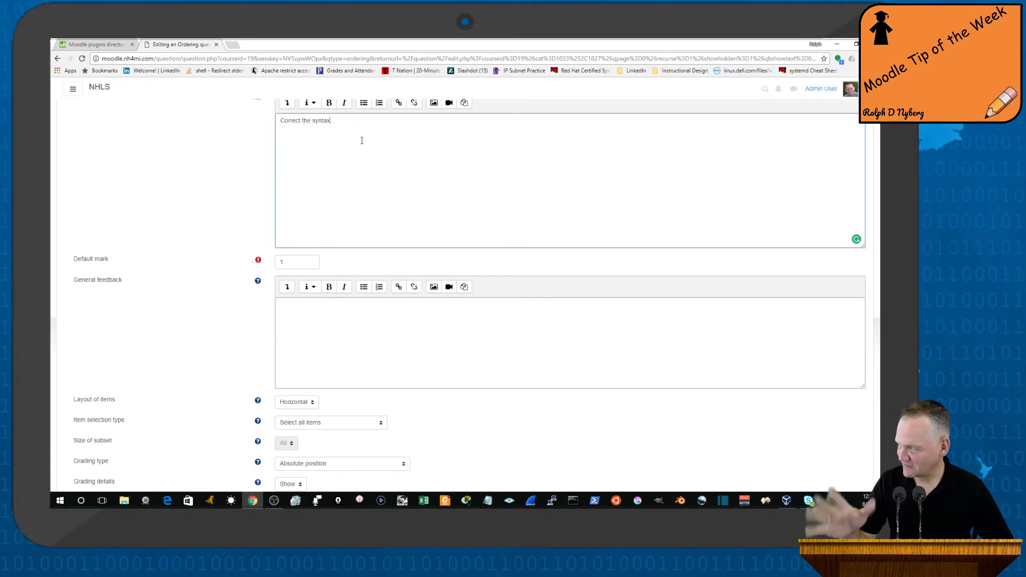
{"action": "scroll", "coordinate": [512, 297], "scroll_direction": "down", "scroll_amount": 4}
{"action": "scroll", "coordinate": [512, 298], "scroll_direction": "down", "scroll_amount": 6}
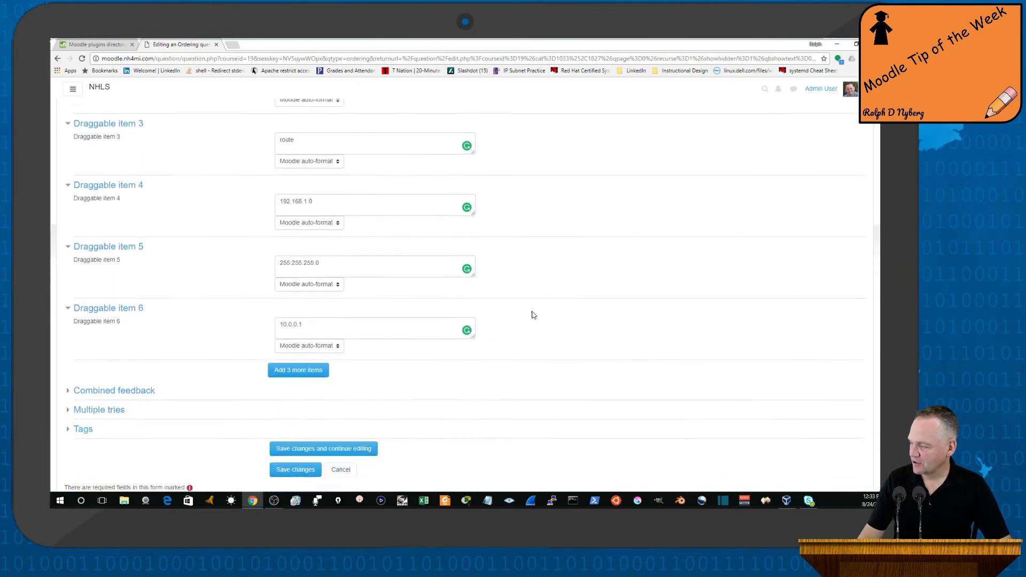
Step: Save the ip route question and open a maximized preview of it
{"action": "left_click", "coordinate": [322, 432]}
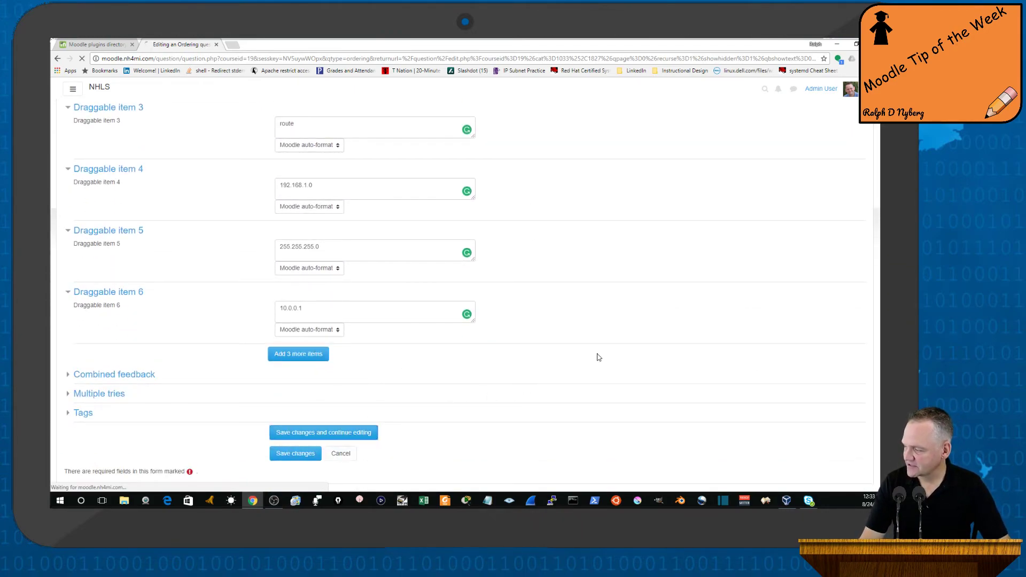
{"action": "scroll", "coordinate": [596, 358], "scroll_direction": "down", "scroll_amount": 10}
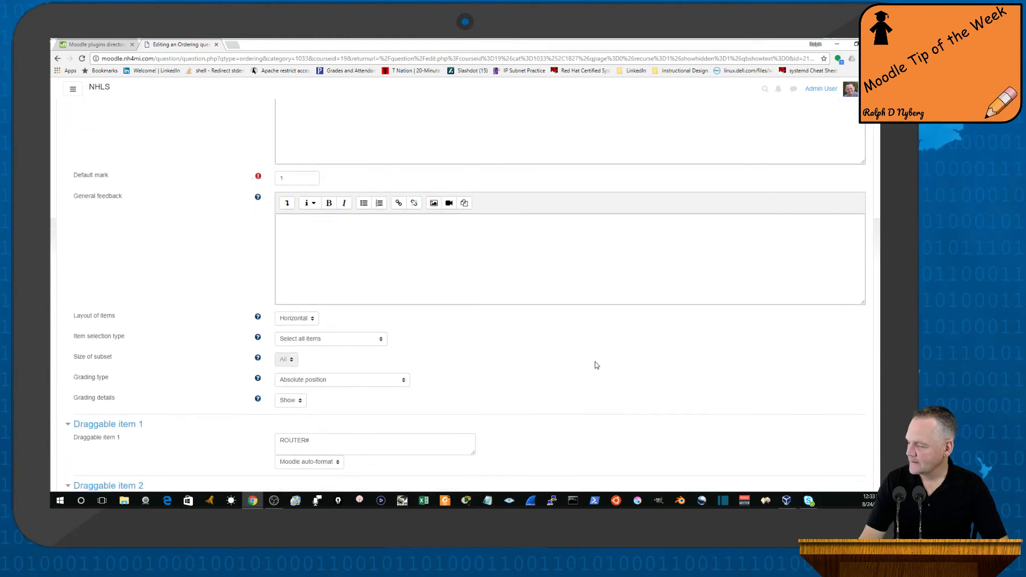
{"action": "left_click", "coordinate": [404, 362]}
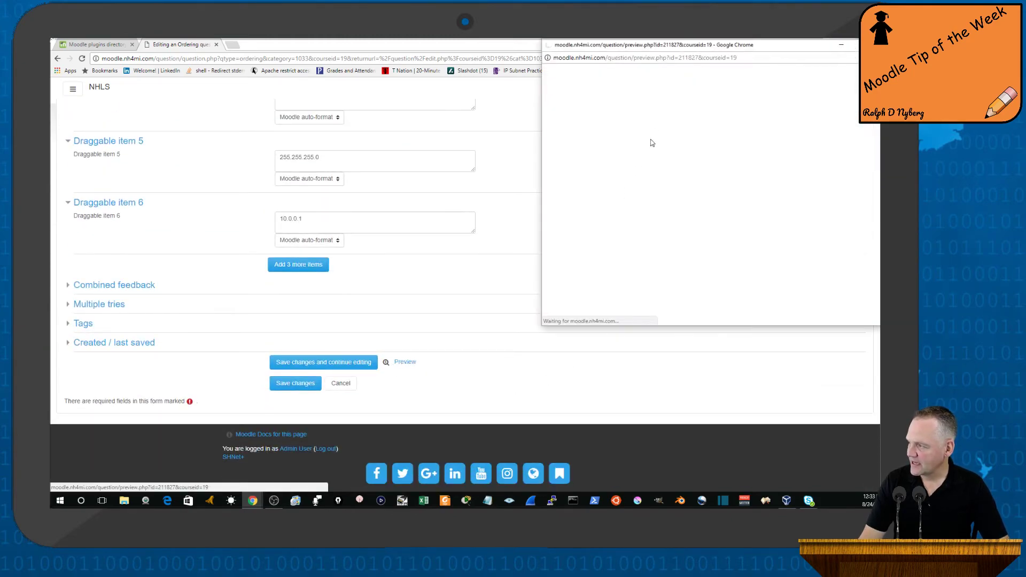
{"action": "left_click", "coordinate": [855, 44]}
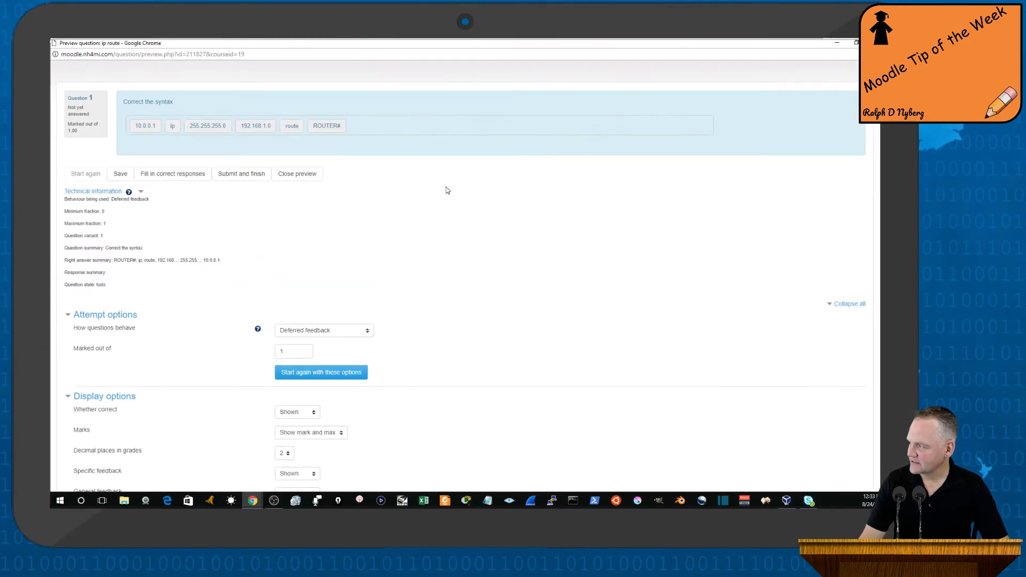
Step: Arrange the tiles as ROUTER# ip route 192.168.1.0 255.255.255.0 10.0.0.1
{"action": "left_click_drag", "start_coordinate": [328, 125], "coordinate": [181, 126]}
{"action": "left_click_drag", "start_coordinate": [334, 127], "coordinate": [197, 125]}
{"action": "left_click_drag", "start_coordinate": [319, 124], "coordinate": [269, 125]}
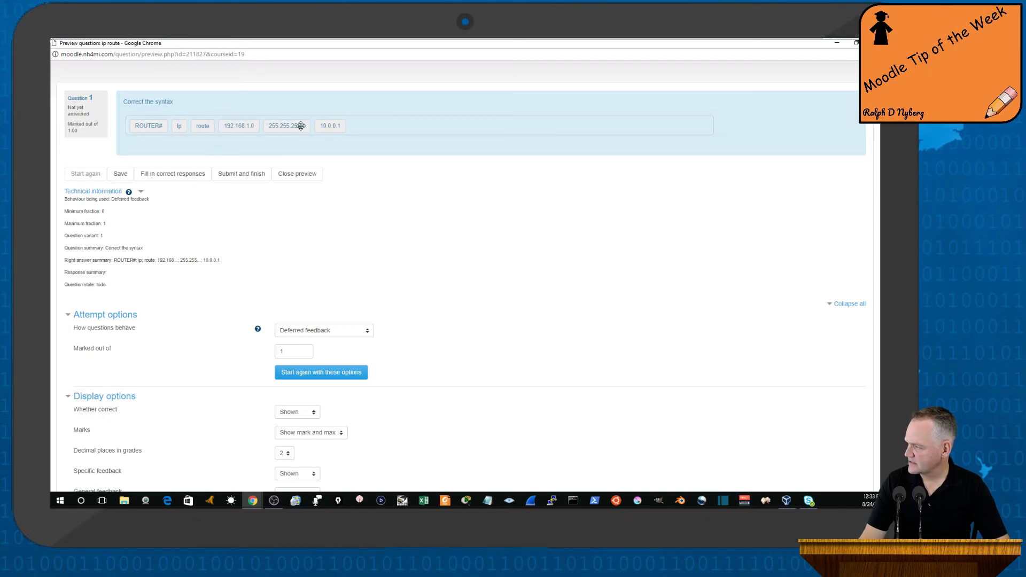
Step: Submit and finish the preview, grading the ip route answer 1.00 out of 1.00
{"action": "left_click", "coordinate": [242, 174]}
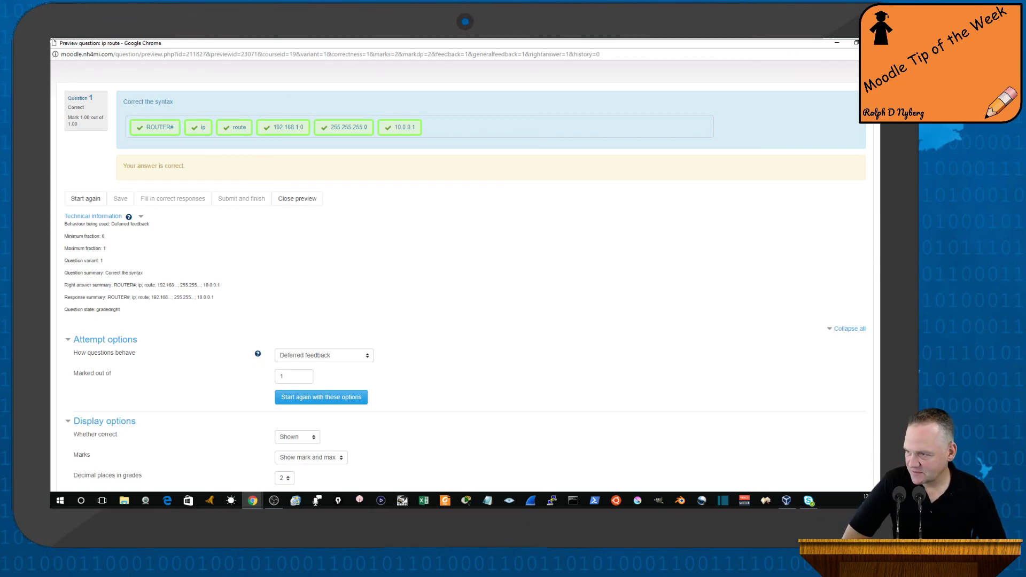
Step: Close the preview window and scroll back up the 'ip route' Ordering question editing form
{"action": "key", "text": "ctrl+w"}
{"action": "scroll", "coordinate": [600, 259], "scroll_direction": "up", "scroll_amount": 6}
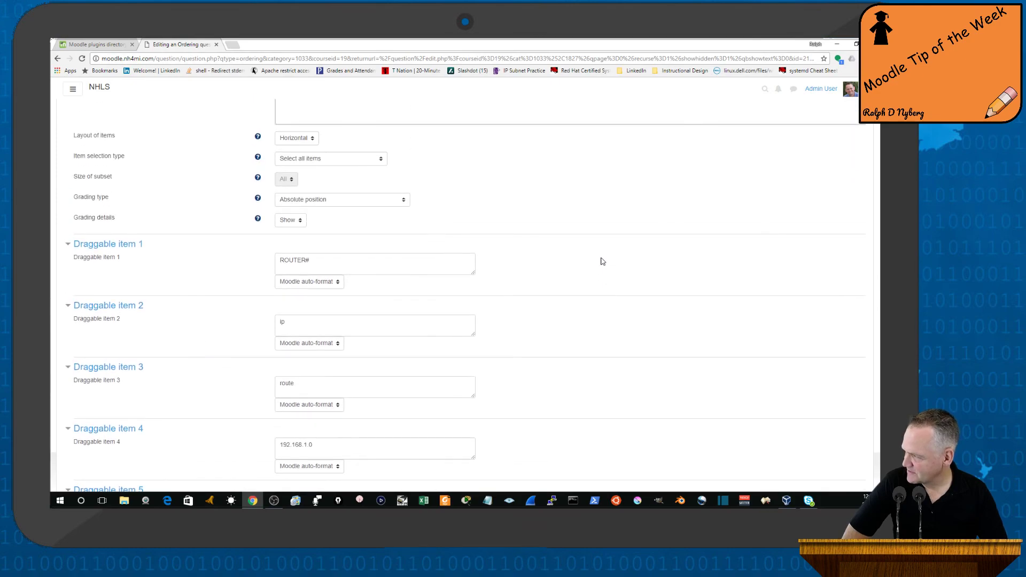
{"action": "scroll", "coordinate": [602, 261], "scroll_direction": "up", "scroll_amount": 3}
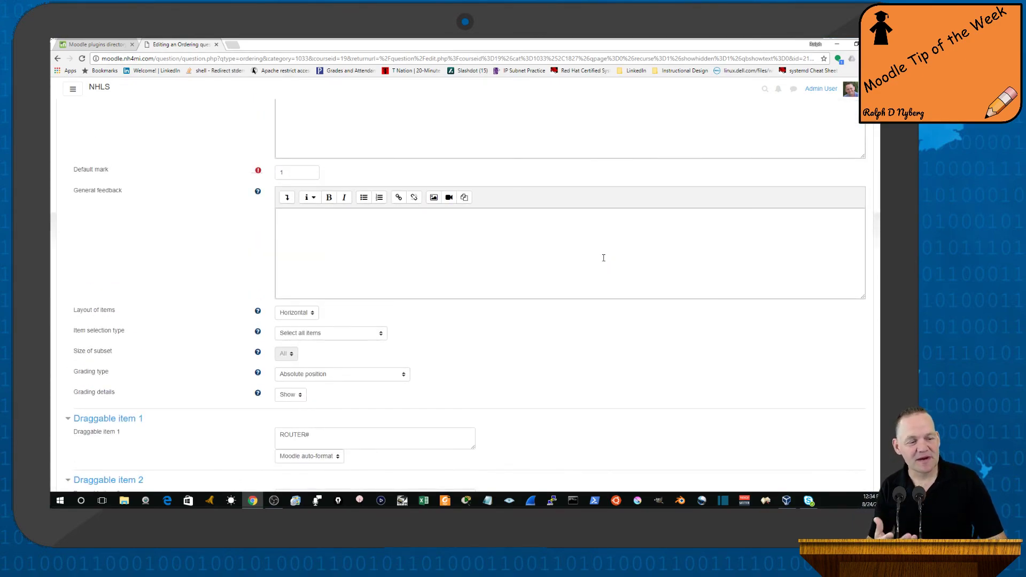